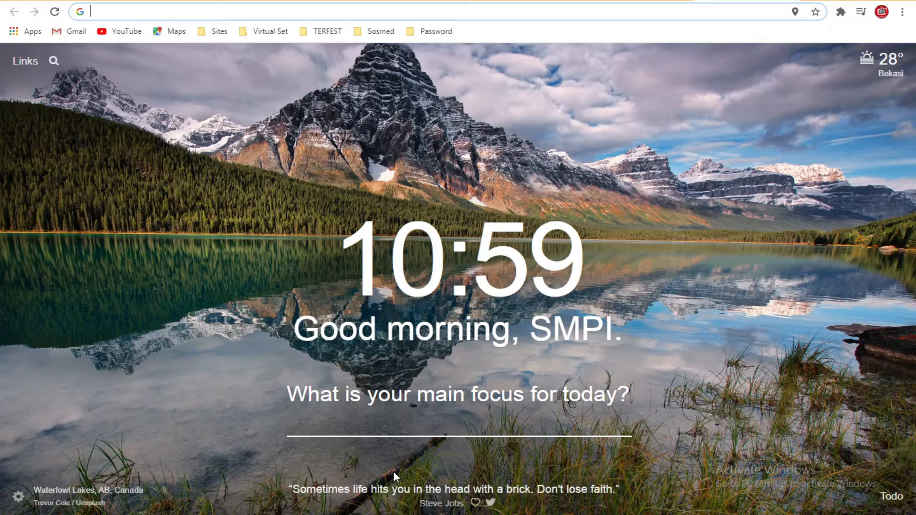
# Step: Open the exam's Google Form and advance to the student details page
pyautogui.click(545, 1)
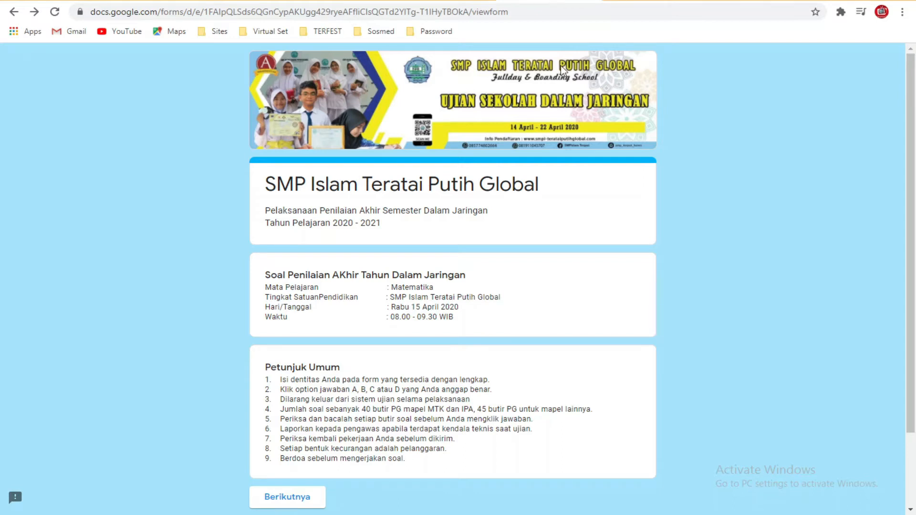
pyautogui.click(15, 15)
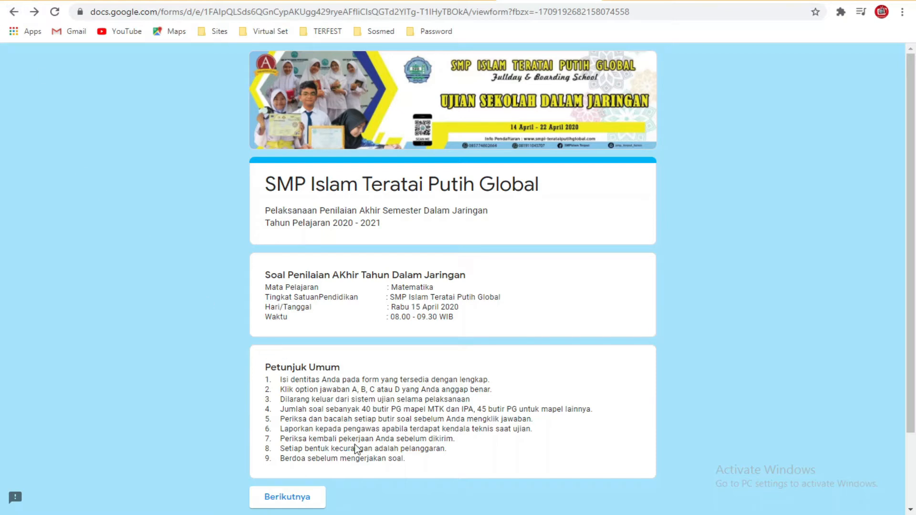
pyautogui.click(313, 500)
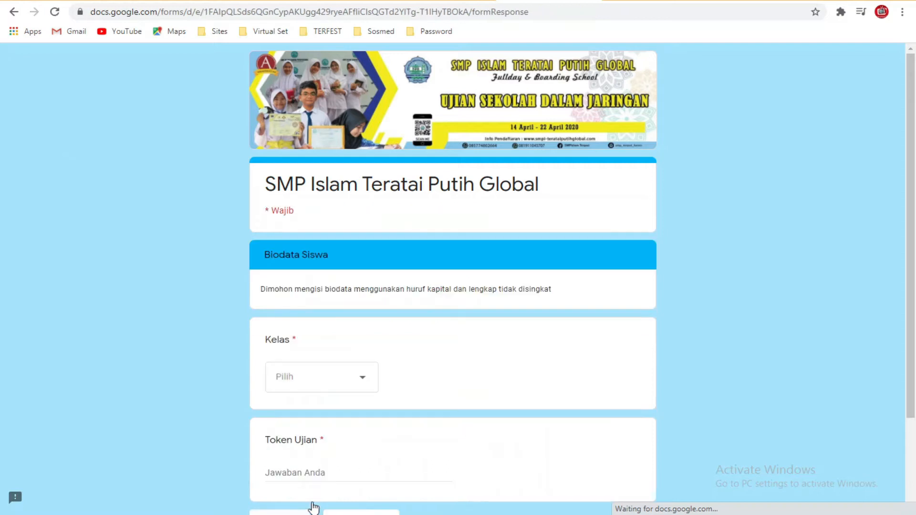
pyautogui.scroll(-1, 521, 370)
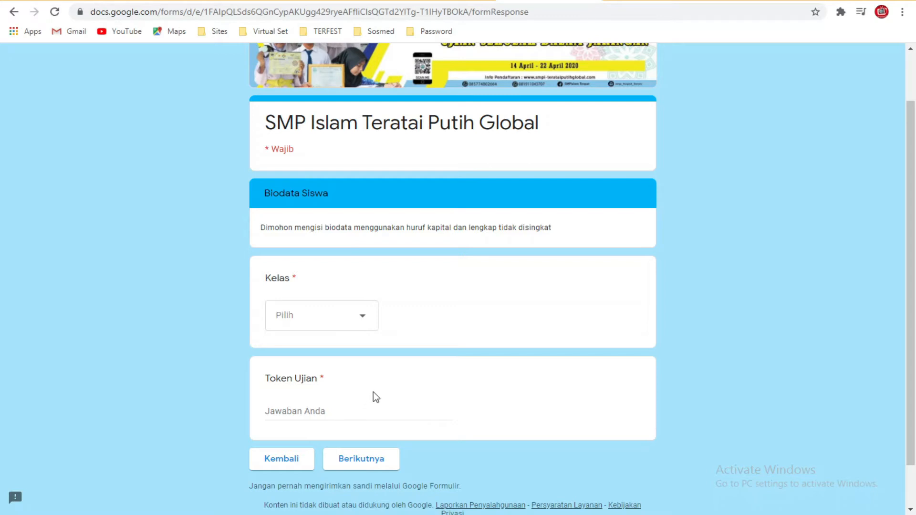
# Step: Choose class 9.1 in the Kelas dropdown and enter the exam token
pyautogui.click(352, 321)
pyautogui.scroll(-1, 346, 345)
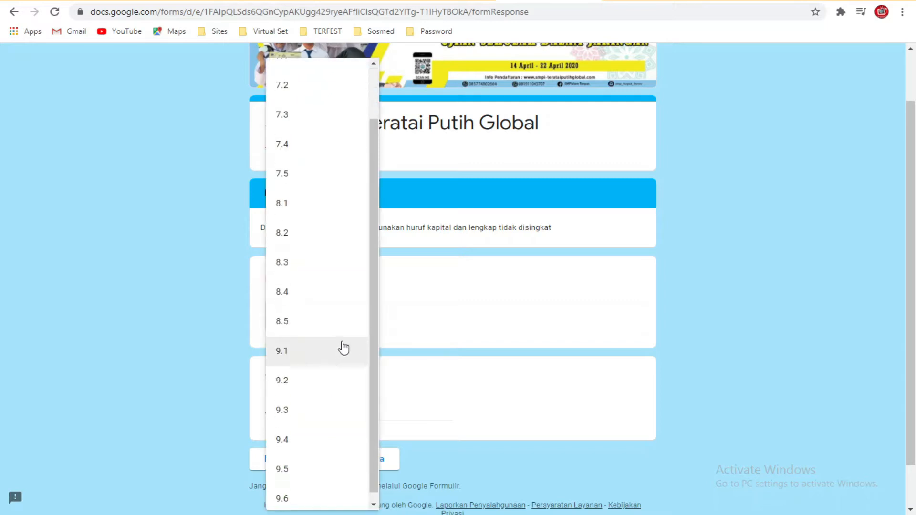
pyautogui.click(331, 352)
pyautogui.scroll(-1, 422, 363)
pyautogui.click(348, 365)
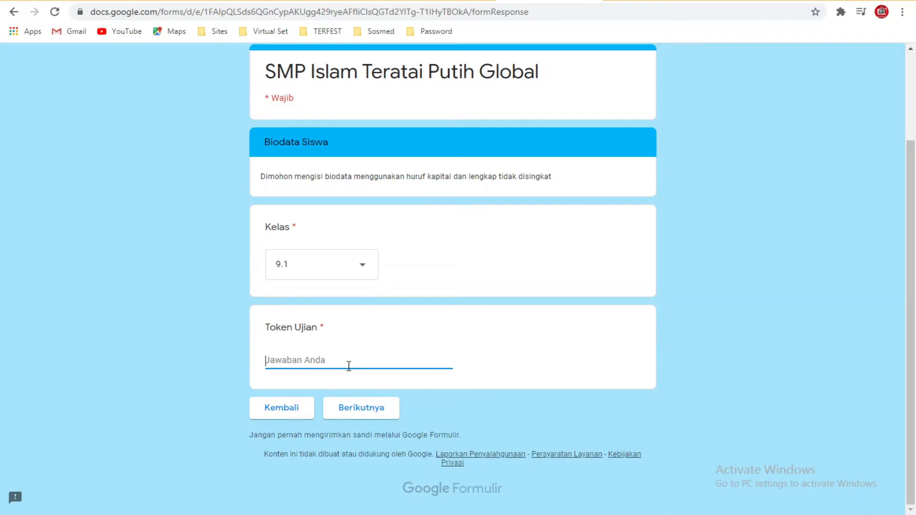
pyautogui.write('PASDJ')
# Step: Pick a student's name from the Kelas 9-1 list and continue to the next page
pyautogui.click(362, 411)
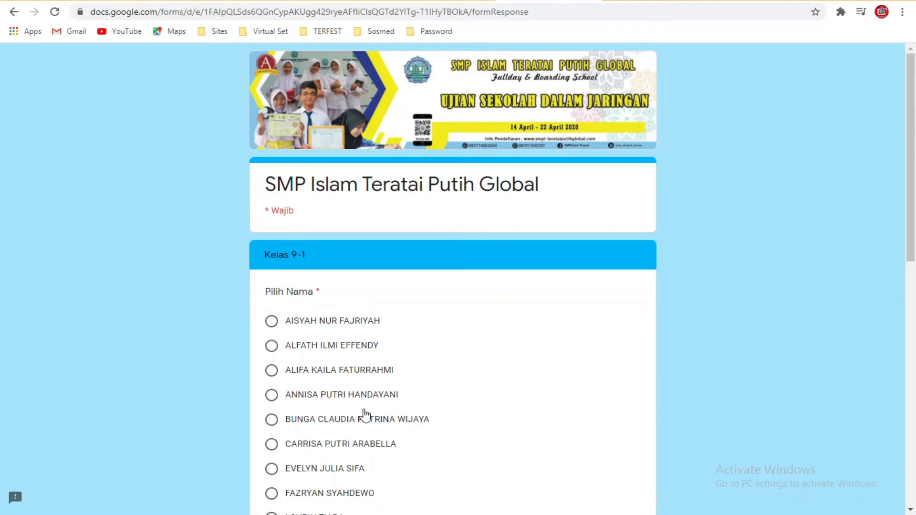
pyautogui.scroll(-3, 365, 415)
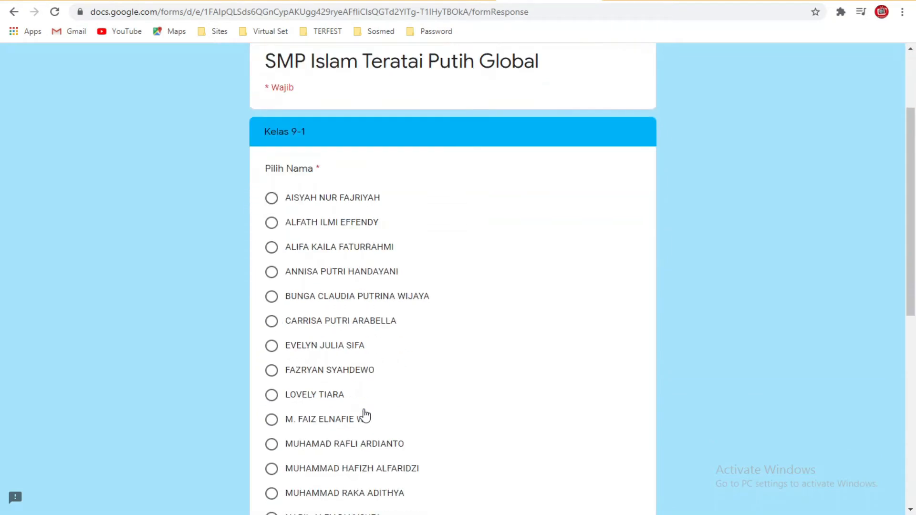
pyautogui.scroll(-6, 365, 414)
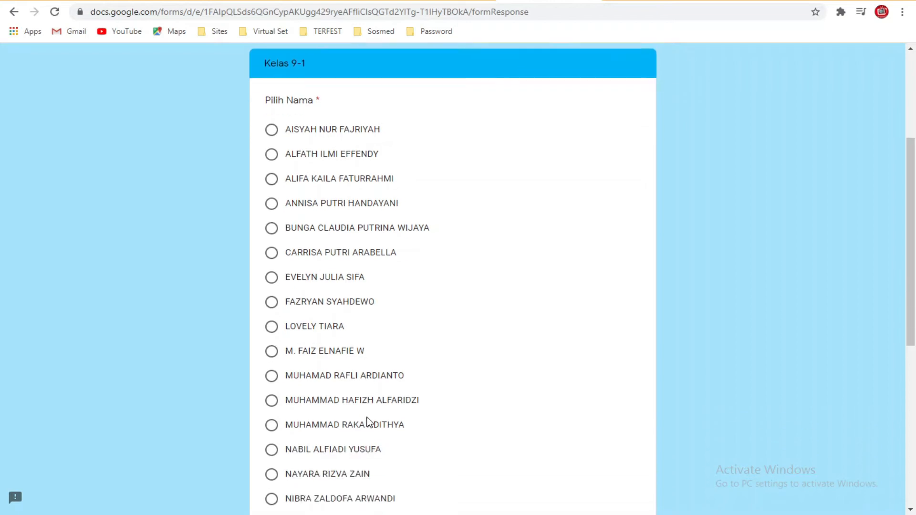
pyautogui.click(335, 422)
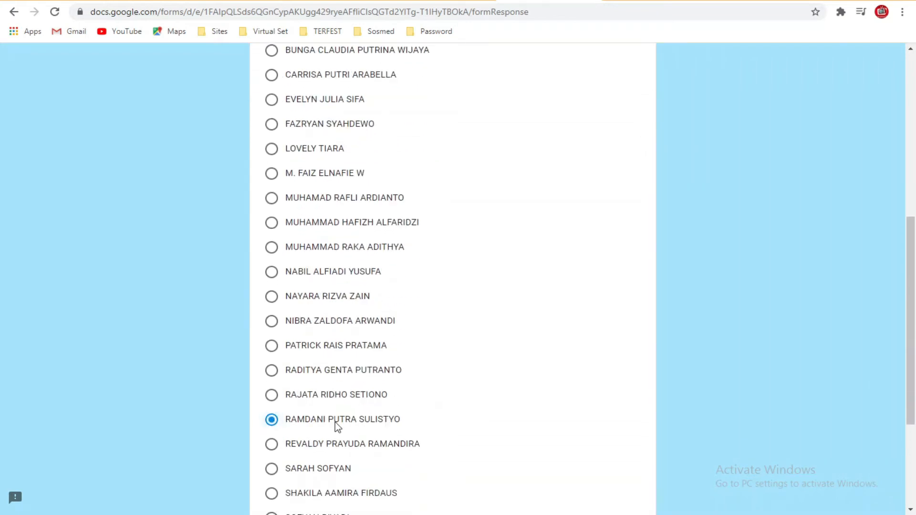
pyautogui.scroll(-3, 335, 422)
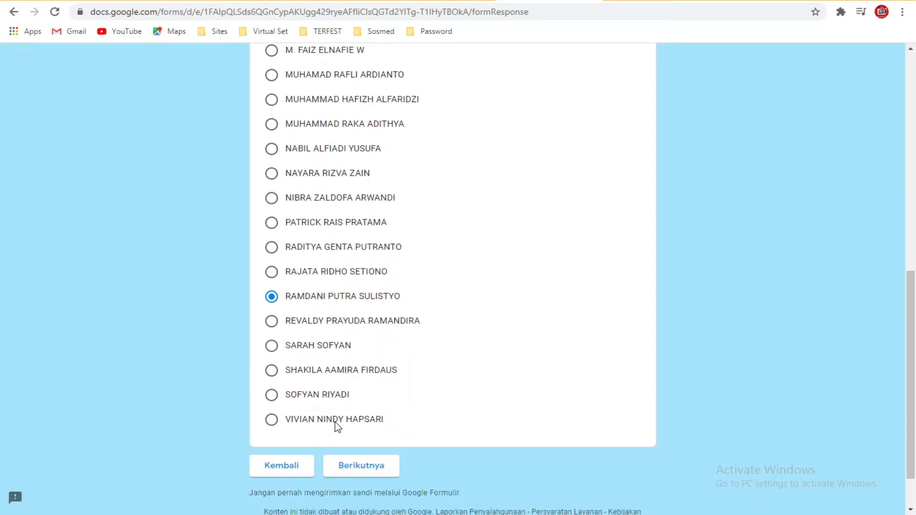
pyautogui.scroll(-1, 344, 442)
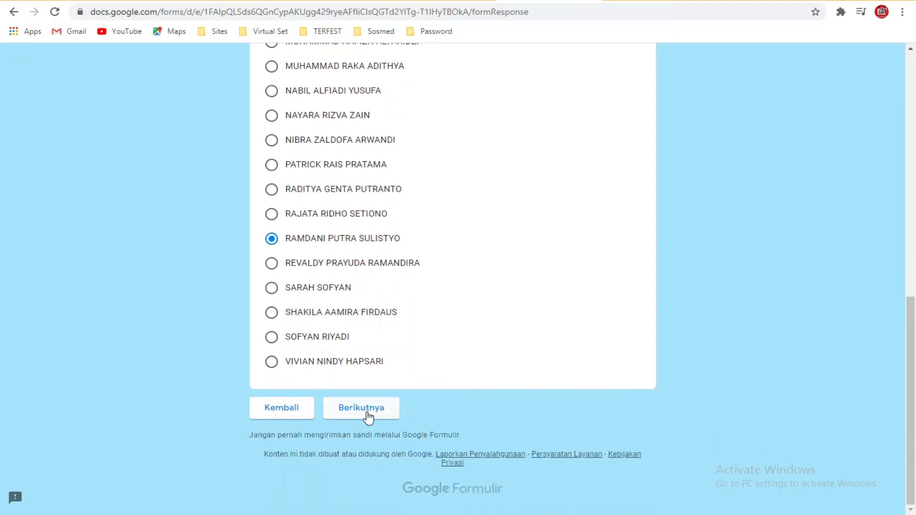
pyautogui.click(368, 415)
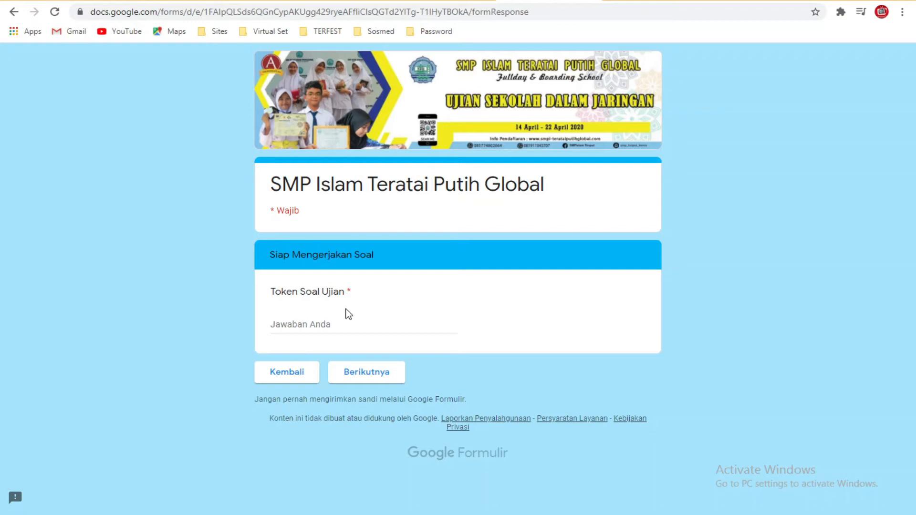
# Step: Copy the first student's password from cell C2 of the Excel sheet
pyautogui.click(324, 514)
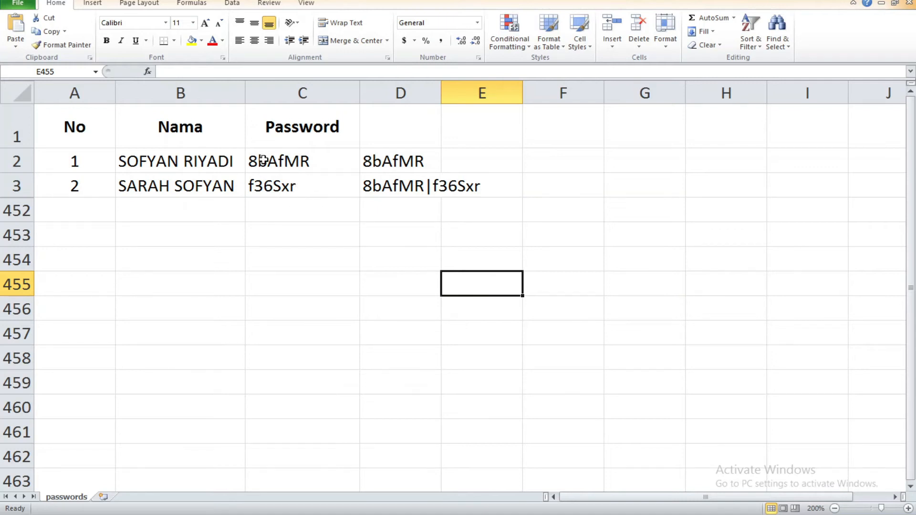
pyautogui.click(319, 161)
pyautogui.doubleClick(318, 161)
pyautogui.moveTo(327, 157); pyautogui.dragTo(245, 151)
pyautogui.hotkey('ctrl', 'c')
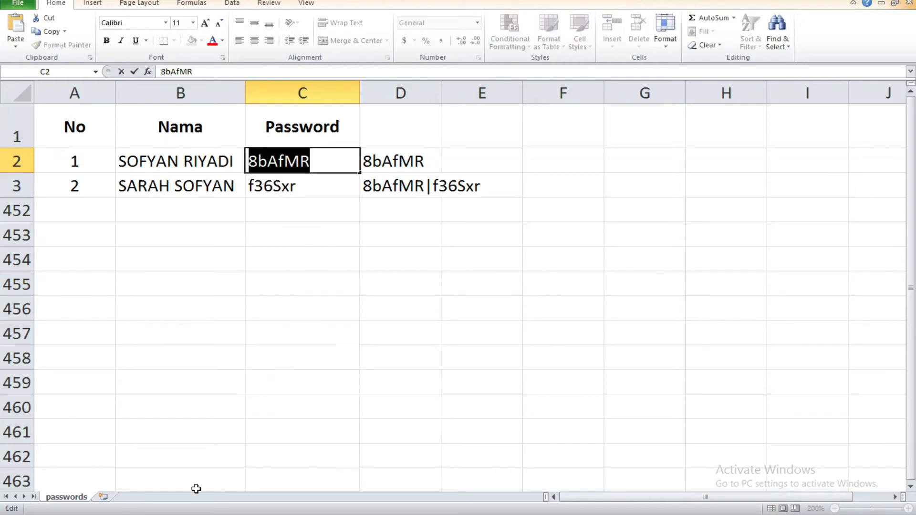
# Step: Paste the password into Token Soal Ujian, submit it, then return to the opening page
pyautogui.click(273, 514)
pyautogui.click(326, 326)
pyautogui.hotkey('ctrl', 'v')
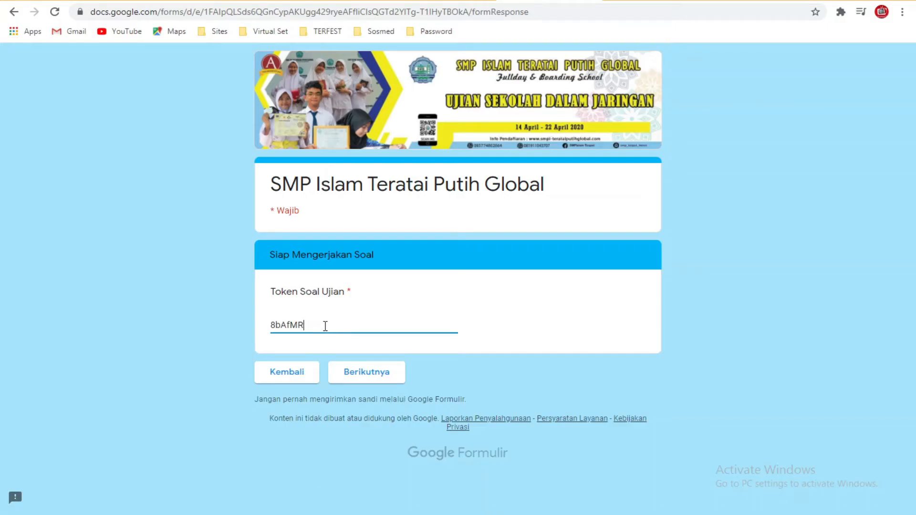
pyautogui.click(367, 380)
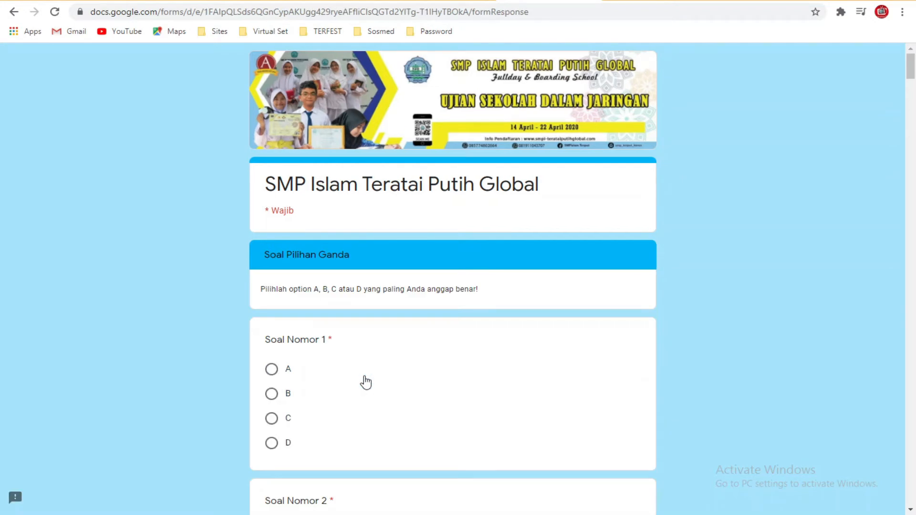
pyautogui.click(14, 12)
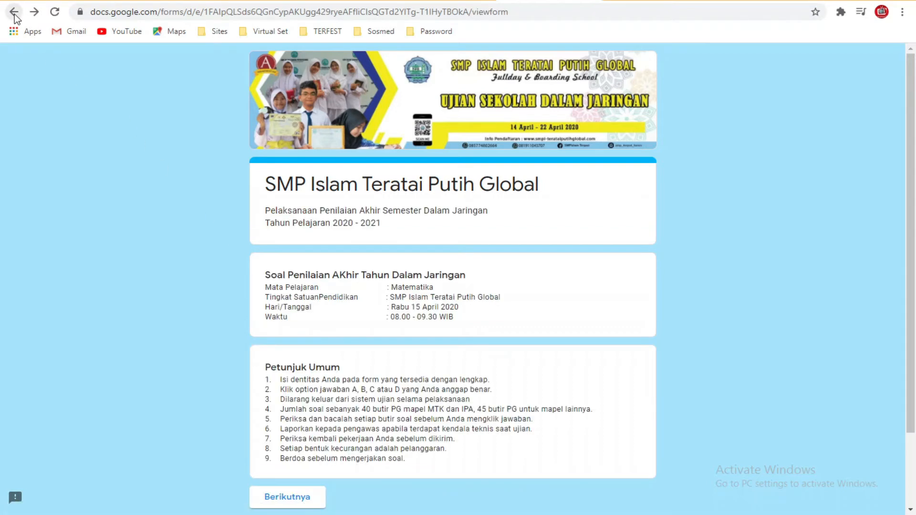
# Step: Restart the form with class 9.1 and the exam token entered again
pyautogui.click(303, 507)
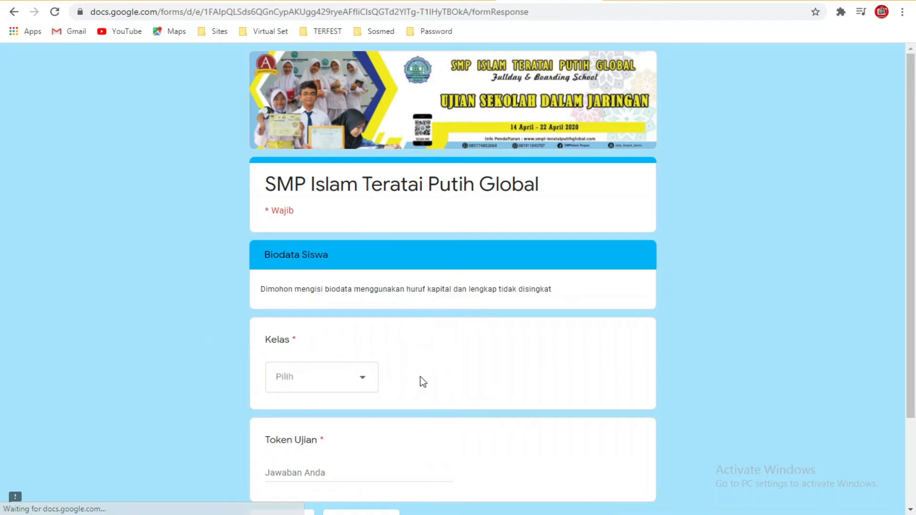
pyautogui.scroll(-1, 416, 389)
pyautogui.click(359, 321)
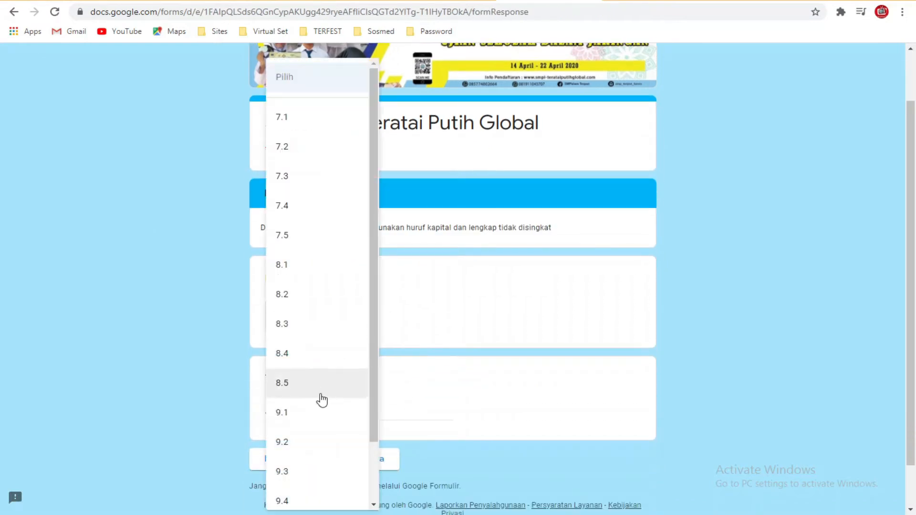
pyautogui.click(320, 414)
pyautogui.click(320, 413)
pyautogui.write('PASDJ')
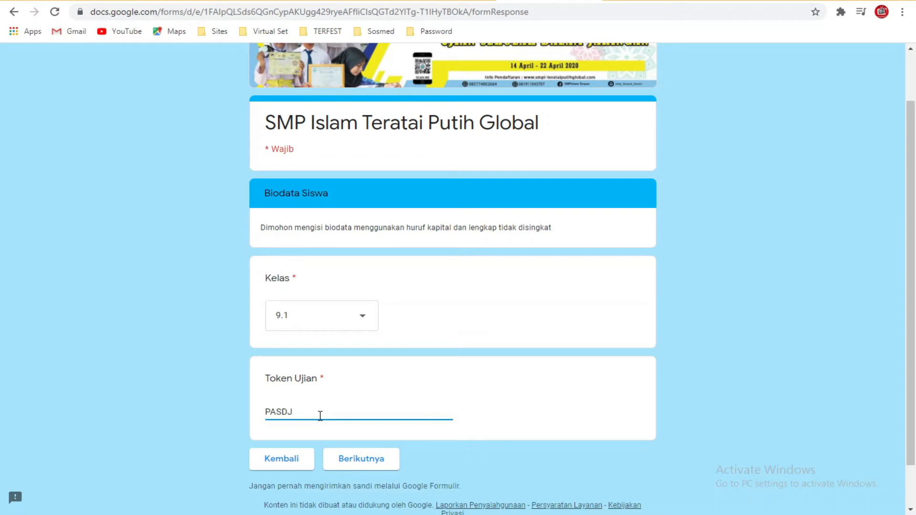
# Step: Pick a different student's name and advance to the question token page
pyautogui.click(358, 461)
pyautogui.scroll(-8, 367, 429)
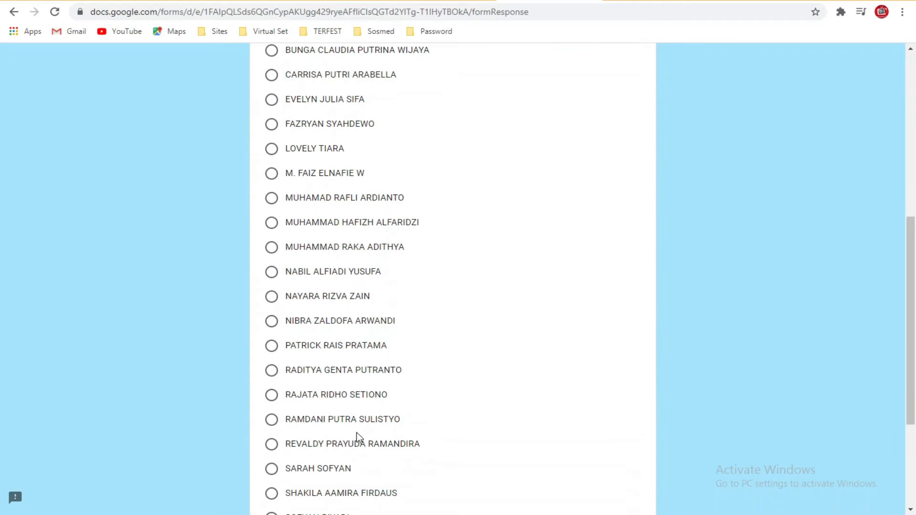
pyautogui.scroll(-2, 357, 432)
pyautogui.click(271, 408)
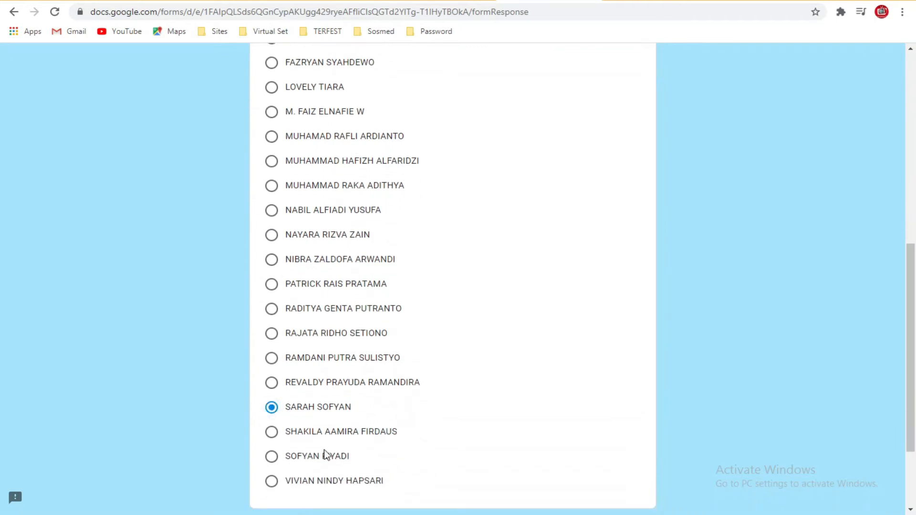
pyautogui.scroll(-3, 329, 453)
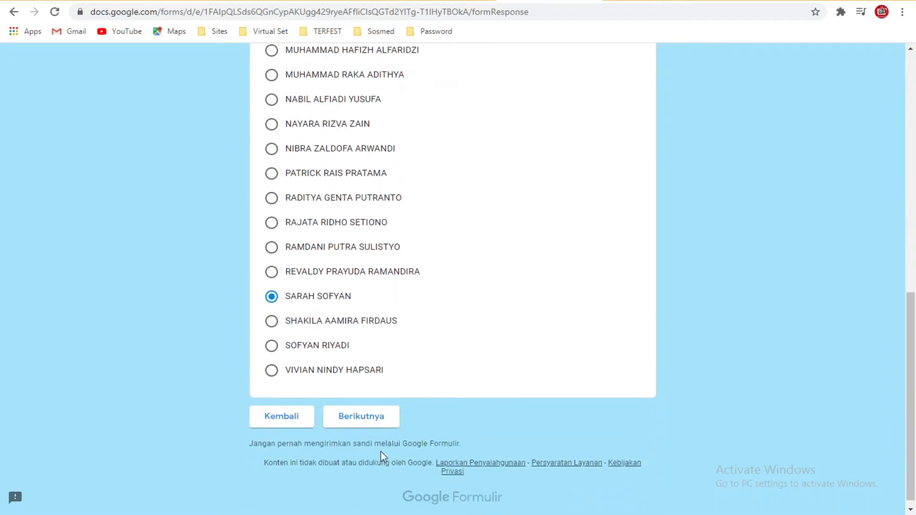
pyautogui.click(363, 409)
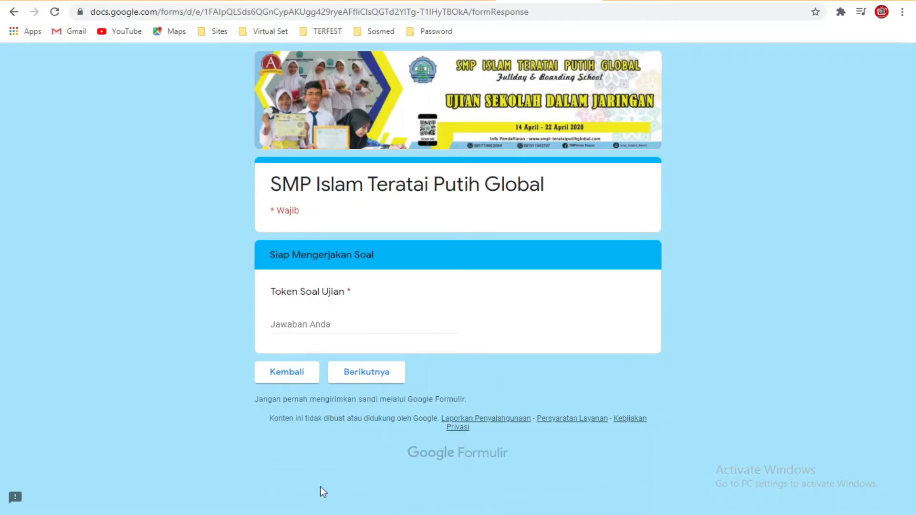
# Step: Copy the second student's password from C3 and paste it into Token Soal Ujian
pyautogui.hotkey('alt', 'Tab')
pyautogui.click(303, 261)
pyautogui.doubleClick(295, 196)
pyautogui.moveTo(297, 191); pyautogui.dragTo(240, 195)
pyautogui.hotkey('ctrl', 'c')
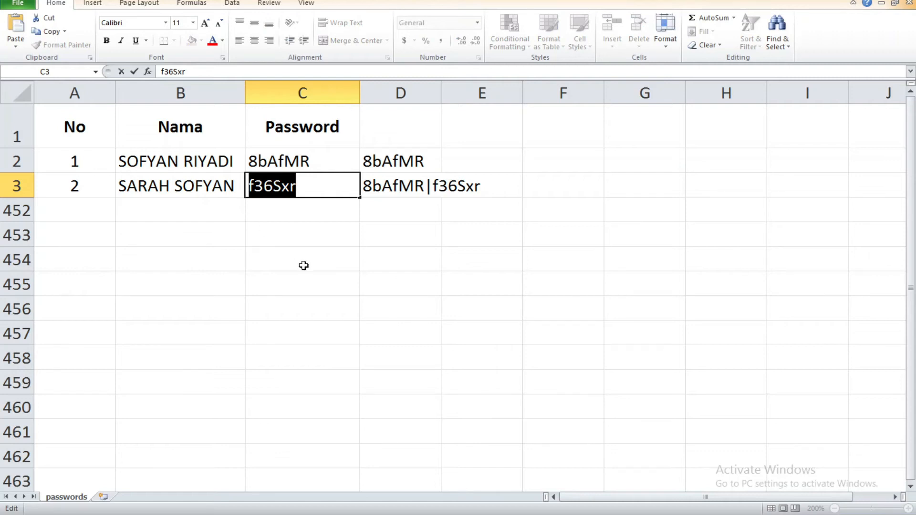
pyautogui.click(285, 514)
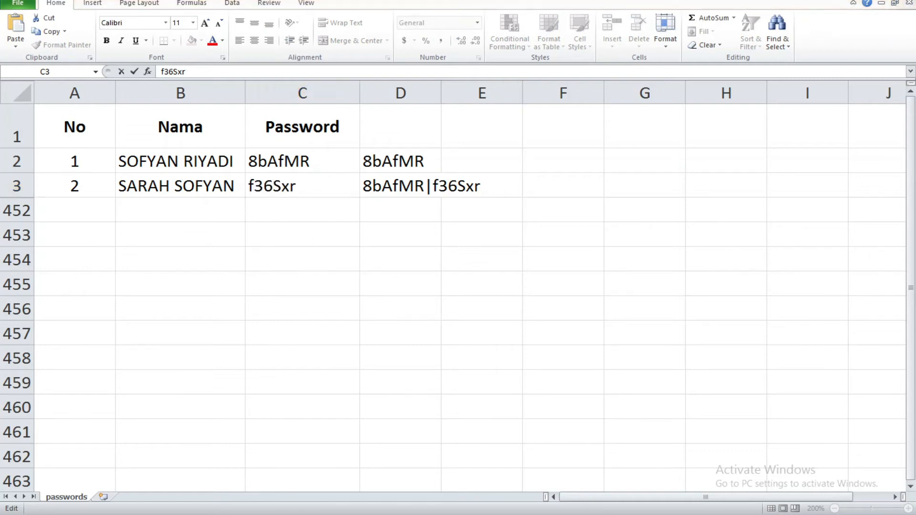
pyautogui.click(323, 326)
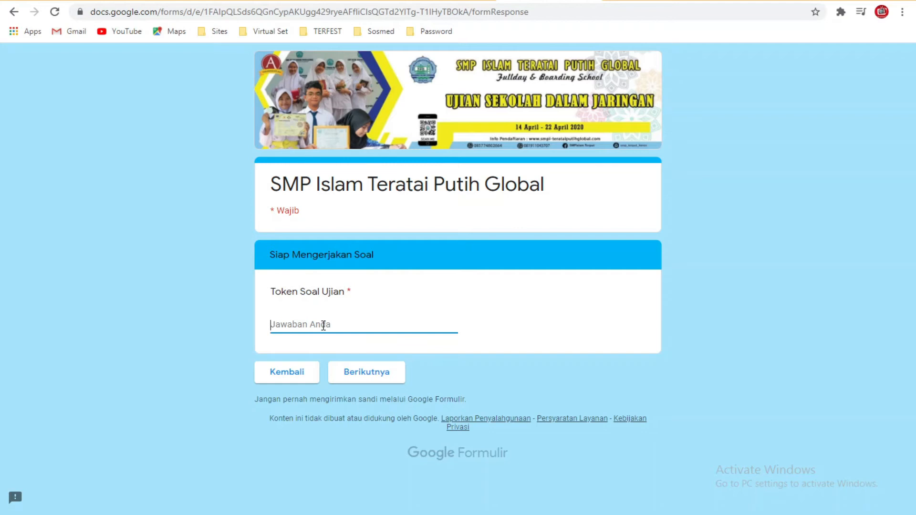
pyautogui.hotkey('ctrl', 'v')
pyautogui.click(377, 377)
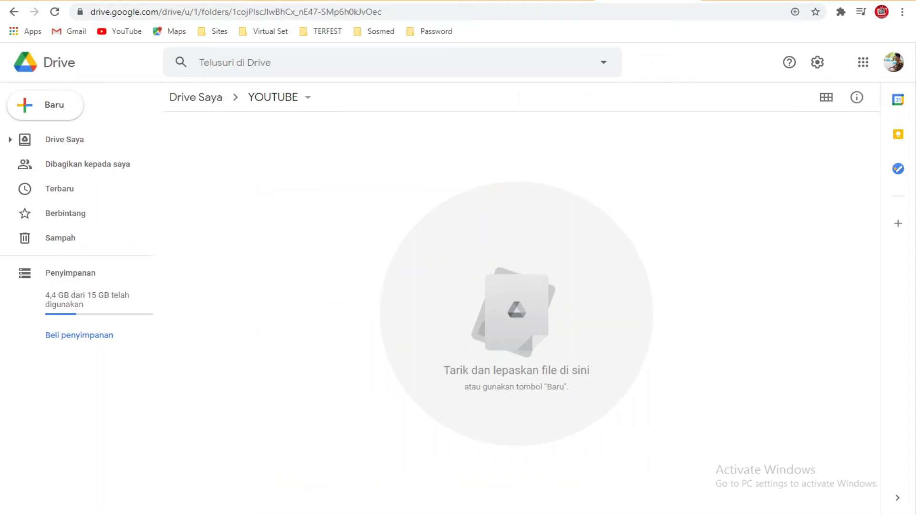
# Step: Create a new Google Formulir as Formulir kosong inside the YOUTUBE folder
pyautogui.rightClick(294, 163)
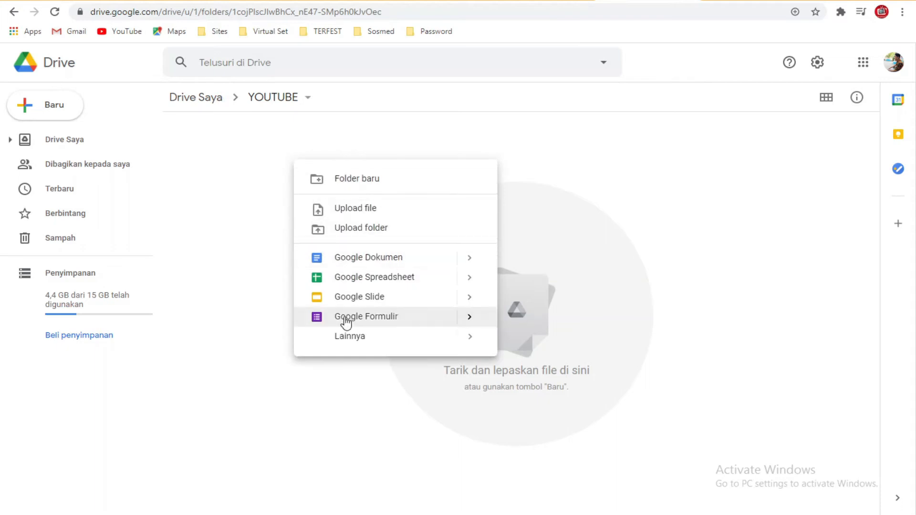
pyautogui.click(468, 318)
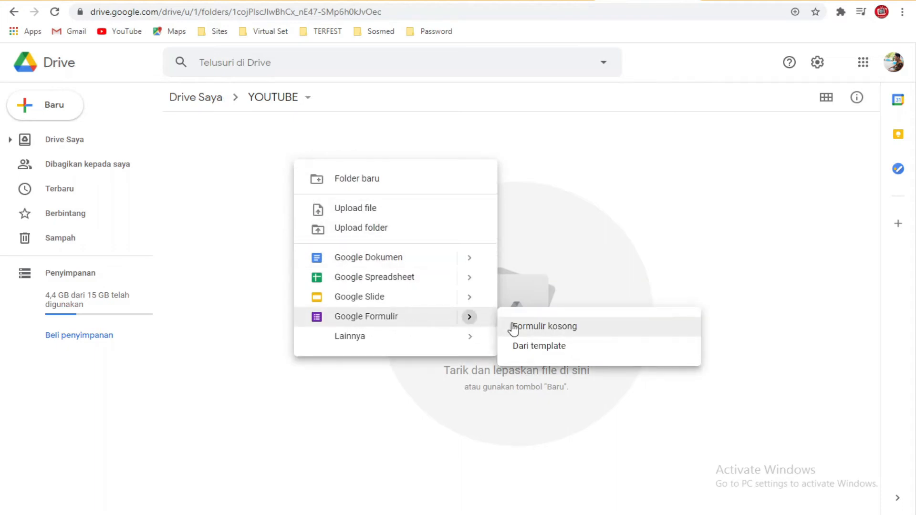
pyautogui.click(514, 329)
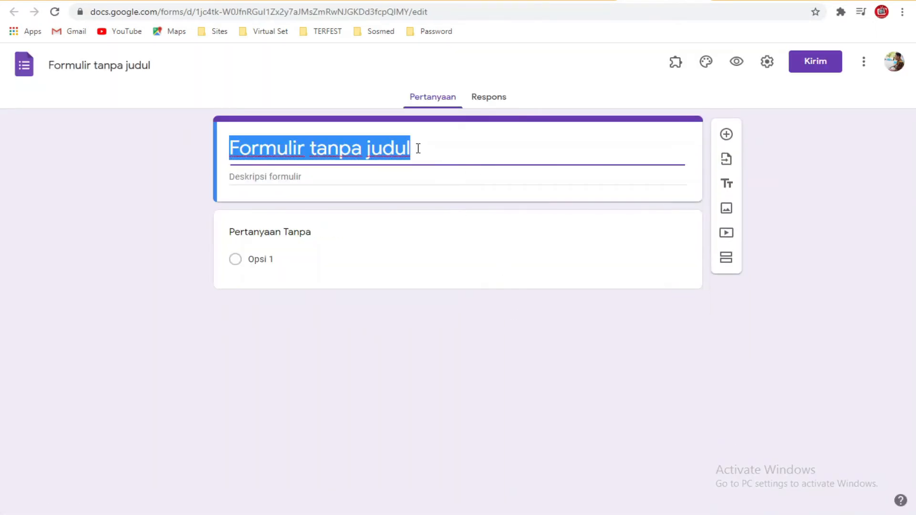
# Step: Title the form 'Penilaian Akhir Semester Ganjil' and paste in the old exam form's description
pyautogui.write('Penilaian Akhir S')
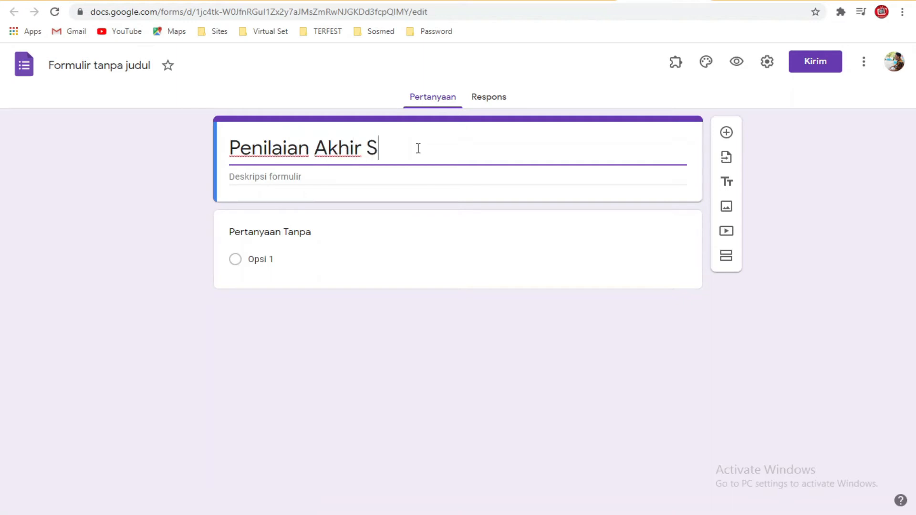
pyautogui.write('emester Ganjil')
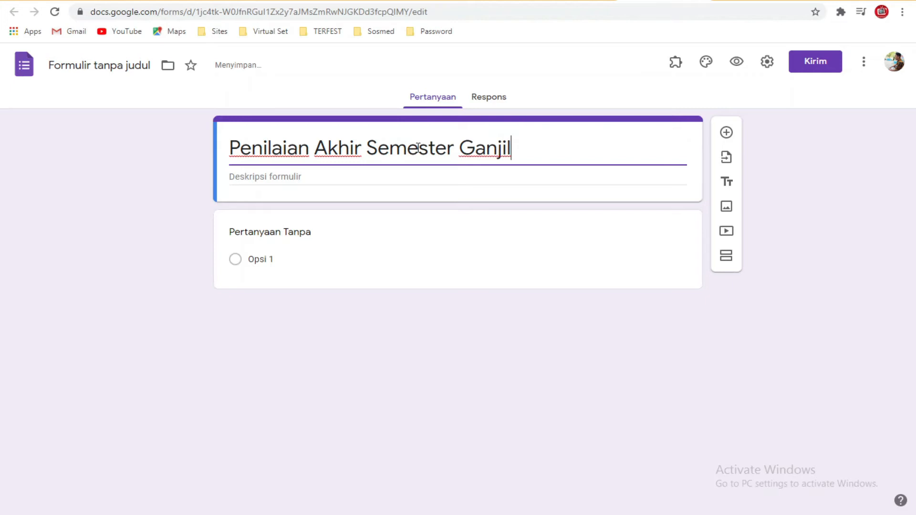
pyautogui.click(480, 0)
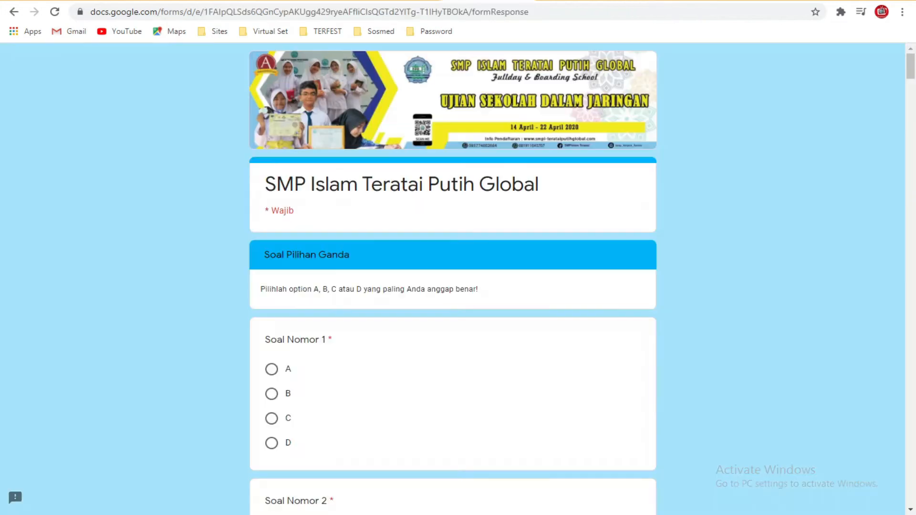
pyautogui.click(14, 12)
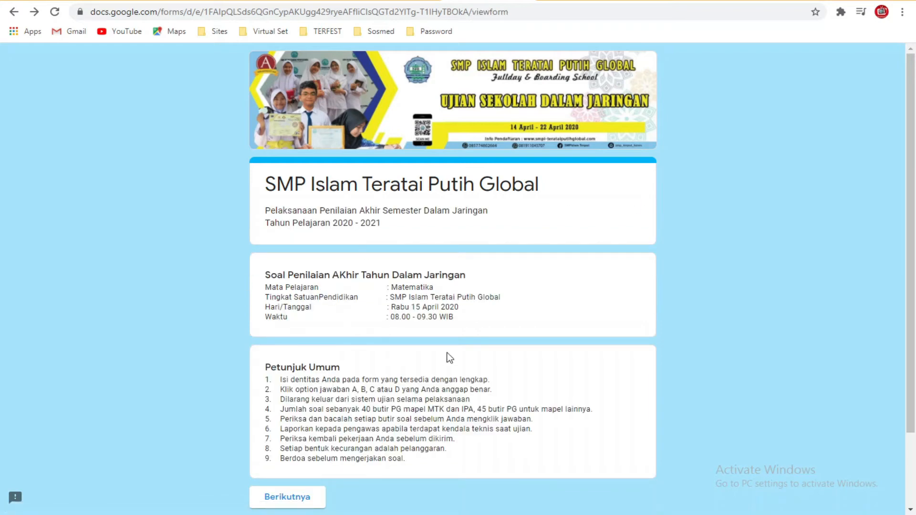
pyautogui.scroll(-1, 428, 338)
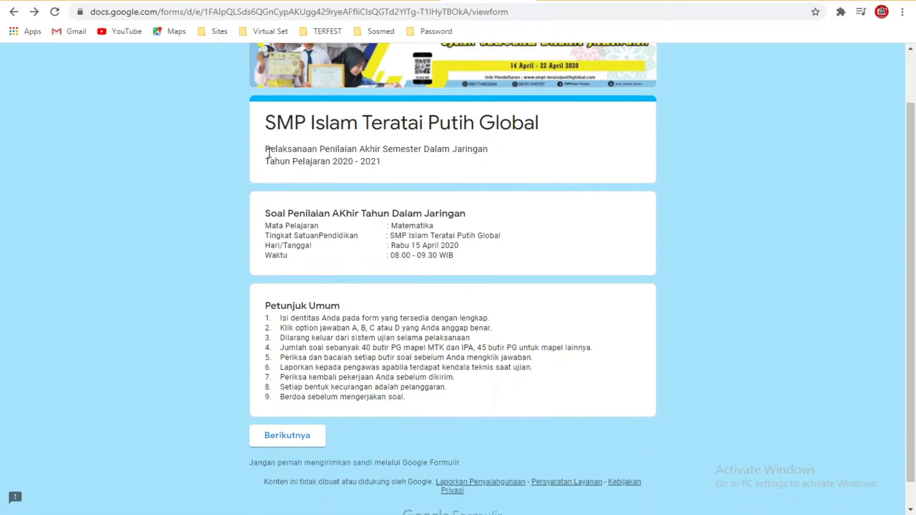
pyautogui.moveTo(269, 152); pyautogui.dragTo(355, 164)
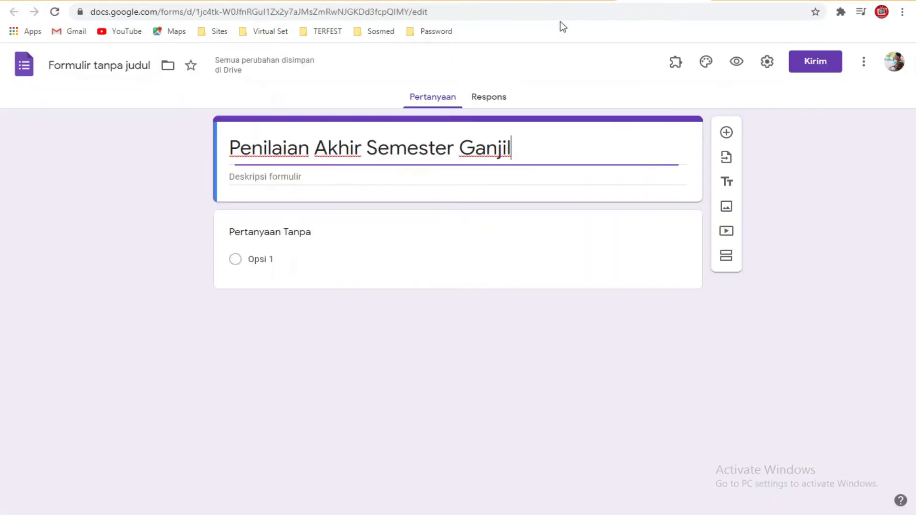
pyautogui.click(313, 177)
pyautogui.write('Pelaksanaan Penilaian Akhir Semester Dalam Jaringan Tahun Pelajaran 2020 - 2021')
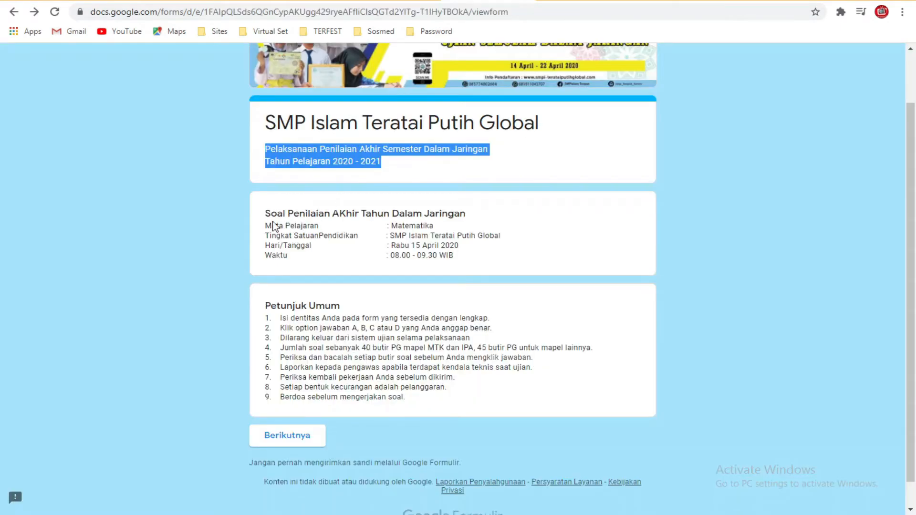
# Step: Add a title-and-description block holding the exam details copied from the old form
pyautogui.moveTo(265, 212); pyautogui.dragTo(462, 254)
pyautogui.hotkey('ctrl', 'c')
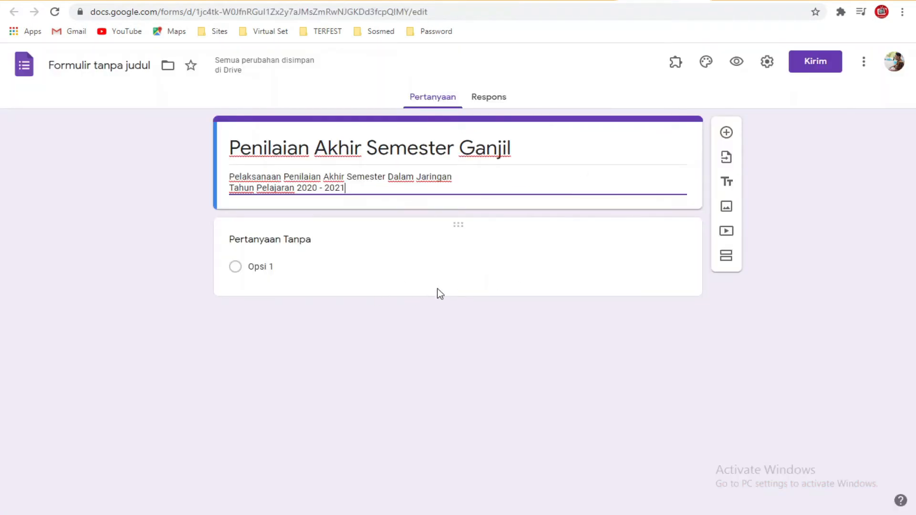
pyautogui.click(727, 182)
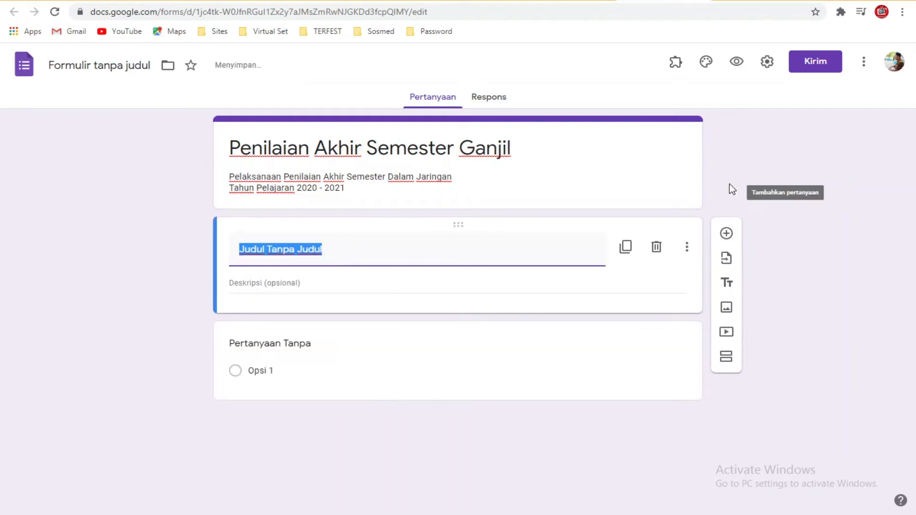
pyautogui.click(366, 283)
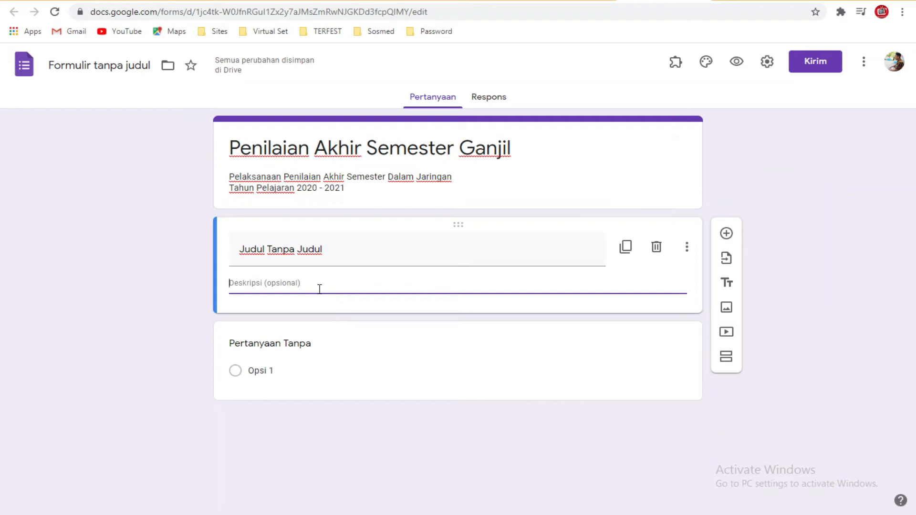
pyautogui.hotkey('ctrl', 'v')
pyautogui.click(332, 253)
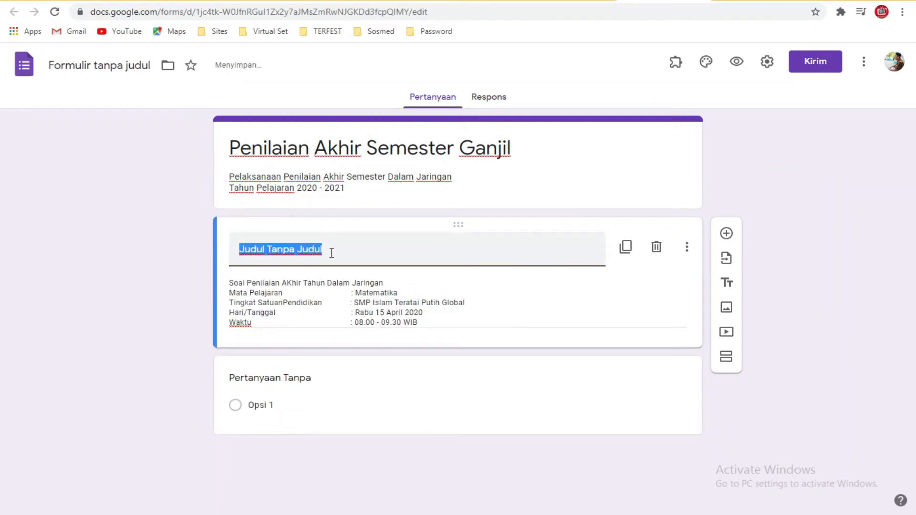
# Step: Clear the default title of the exam-details block
pyautogui.press('BackSpace')
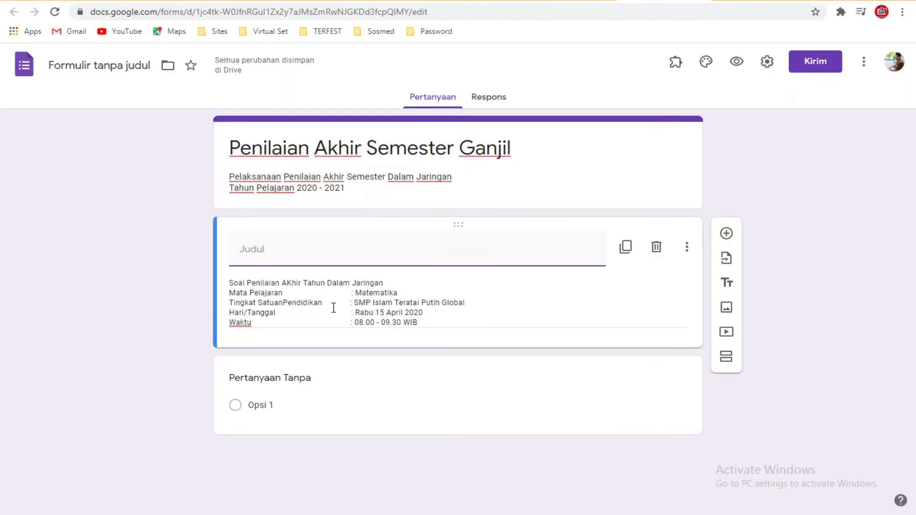
pyautogui.click(333, 306)
pyautogui.hotkey('ctrl', 'a')
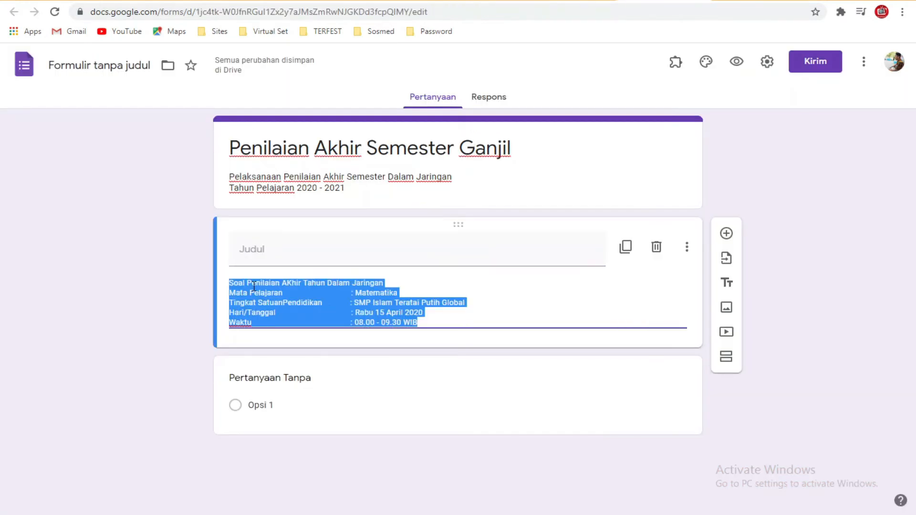
pyautogui.click(254, 286)
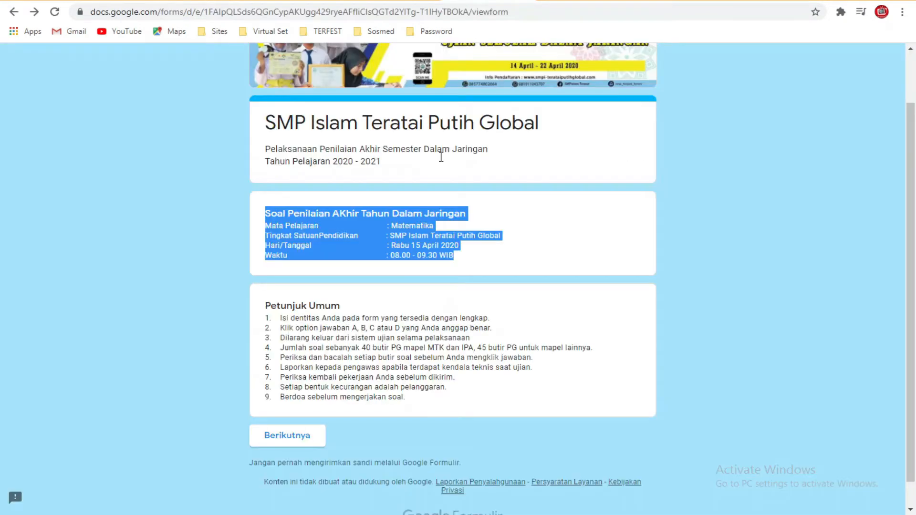
# Step: Add an untitled block containing the Petunjuk Umum instructions copied from the old form
pyautogui.click(273, 311)
pyautogui.moveTo(273, 311); pyautogui.dragTo(418, 403)
pyautogui.hotkey('ctrl', 'c')
pyautogui.click(659, 1)
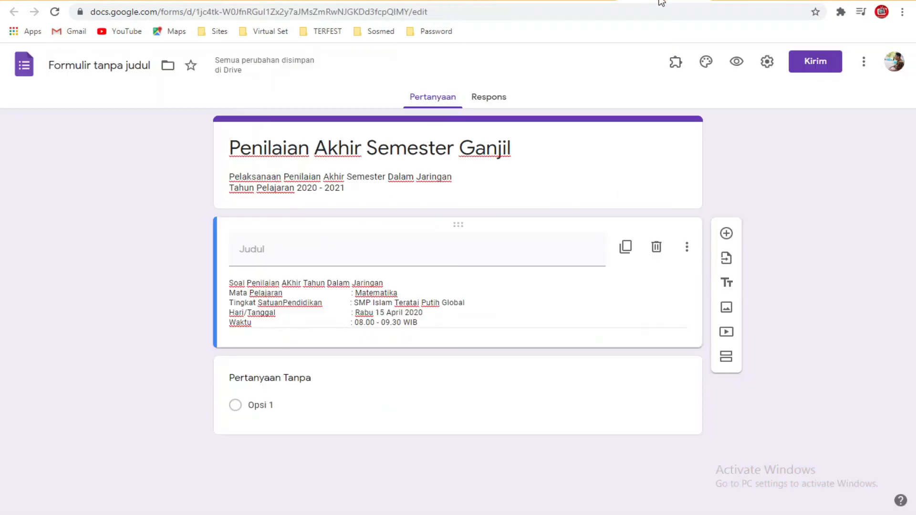
pyautogui.click(726, 283)
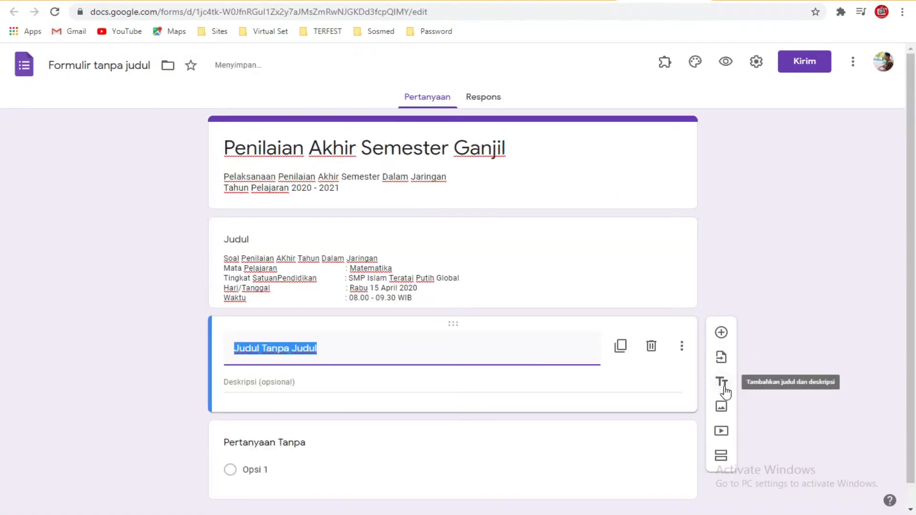
pyautogui.click(318, 386)
pyautogui.hotkey('ctrl', 'v')
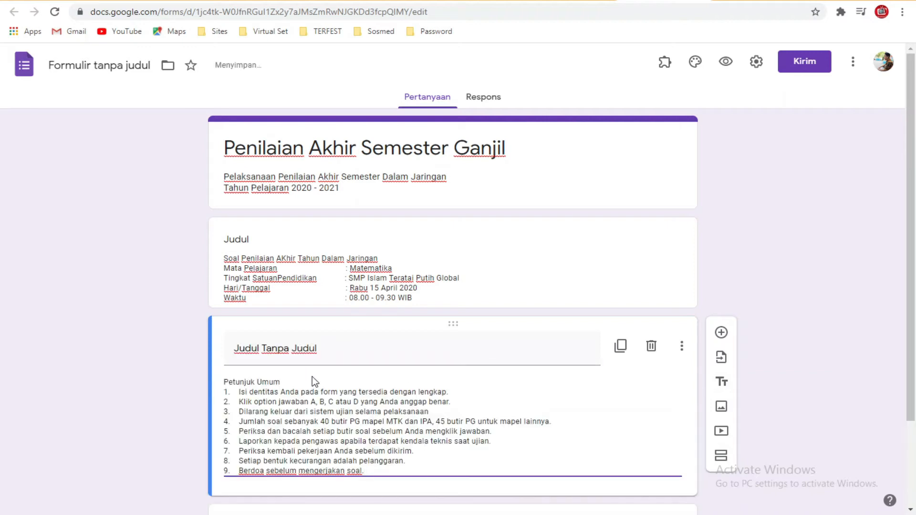
pyautogui.click(323, 348)
pyautogui.press('BackSpace')
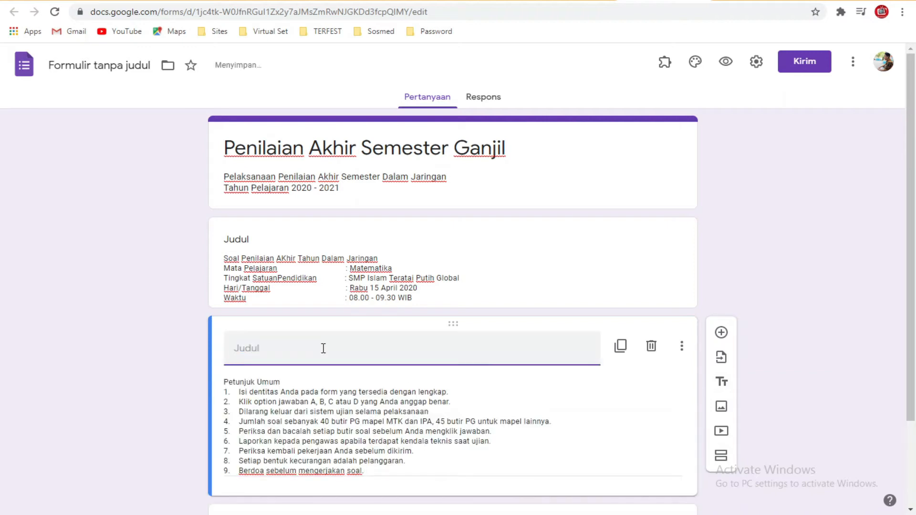
# Step: Delete the empty default question and preview the new form
pyautogui.scroll(-2, 323, 348)
pyautogui.click(356, 444)
pyautogui.click(543, 457)
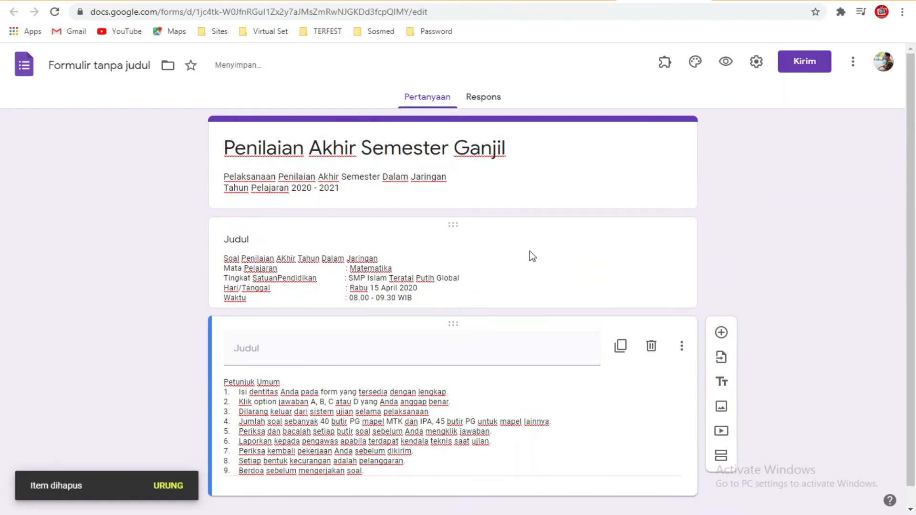
pyautogui.click(725, 63)
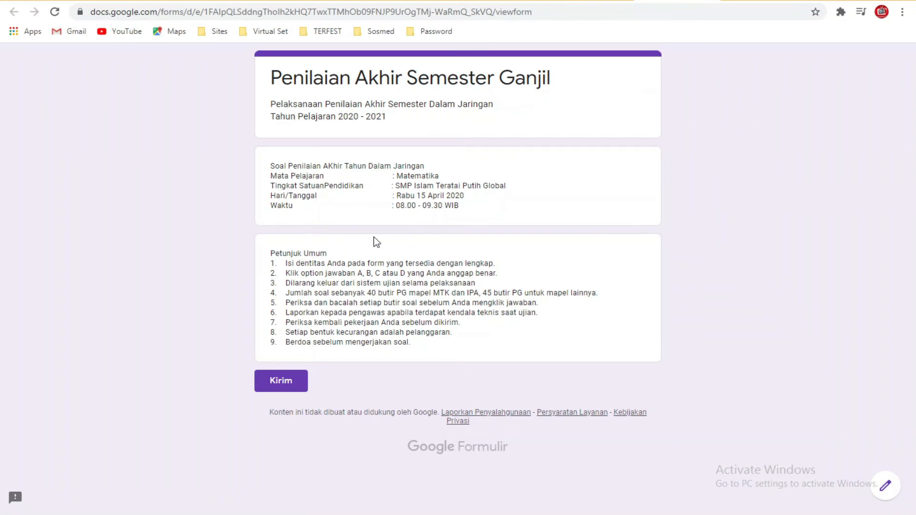
pyautogui.click(597, 1)
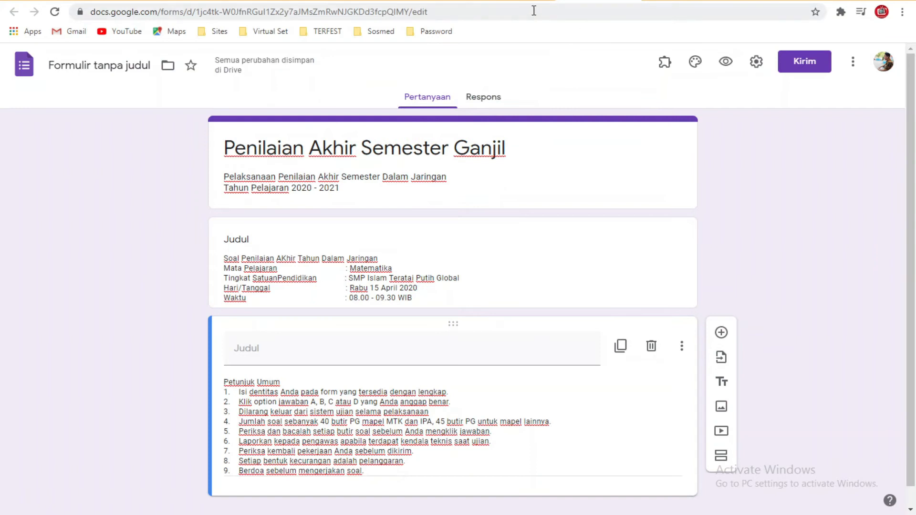
pyautogui.click(448, 1)
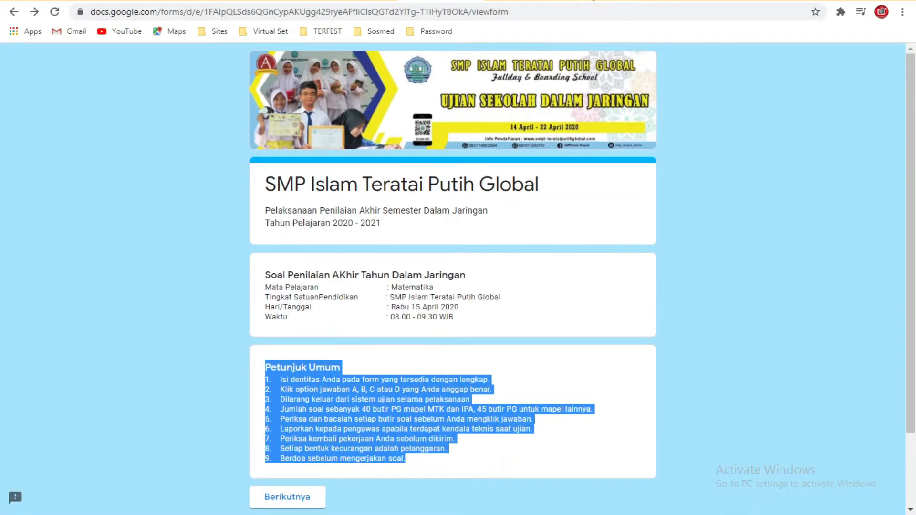
pyautogui.click(593, 0)
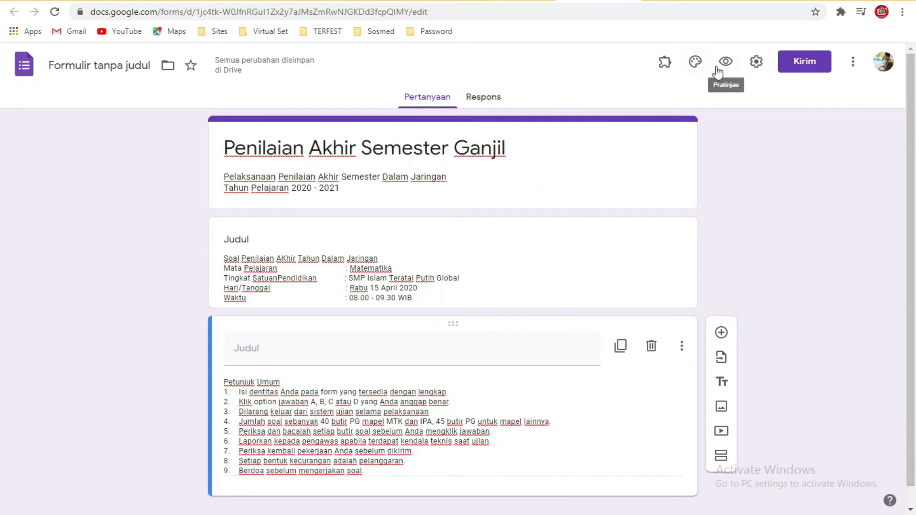
# Step: In the theme options, start uploading a custom header image from the computer
pyautogui.click(695, 69)
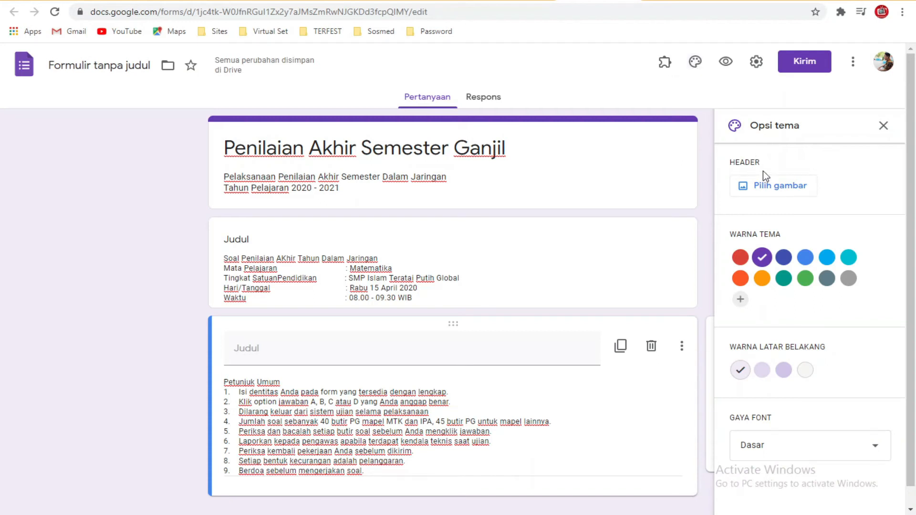
pyautogui.click(771, 187)
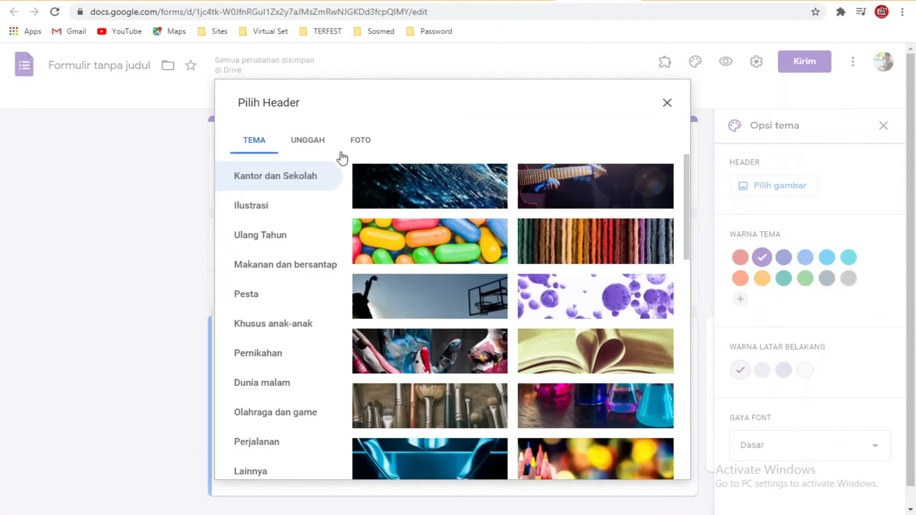
pyautogui.click(321, 141)
pyautogui.click(264, 141)
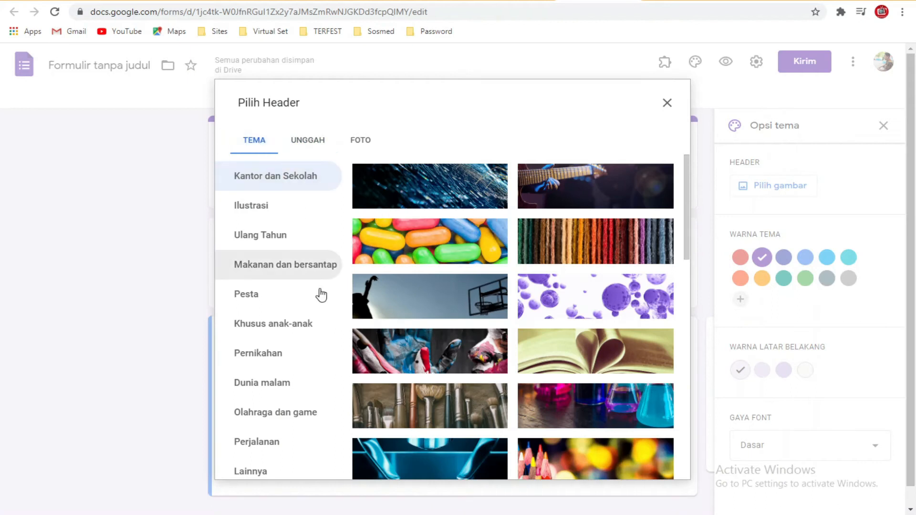
pyautogui.click(323, 146)
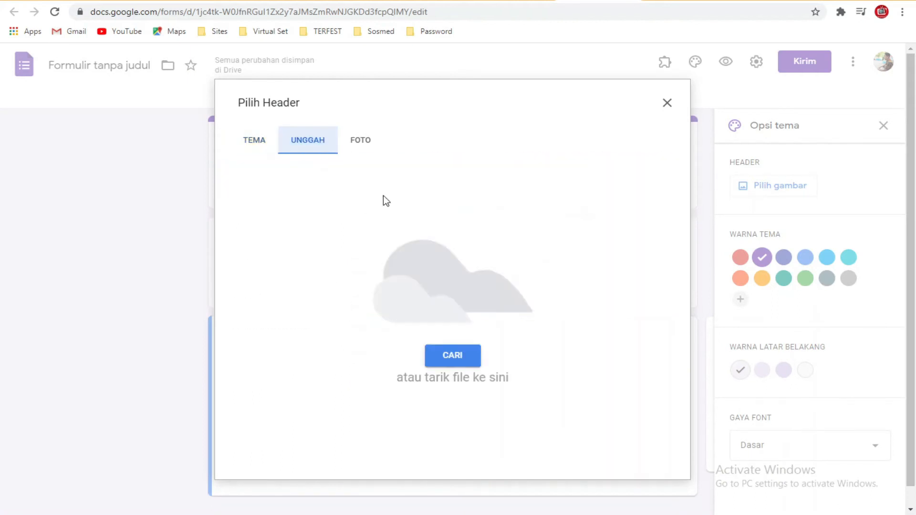
pyautogui.click(440, 355)
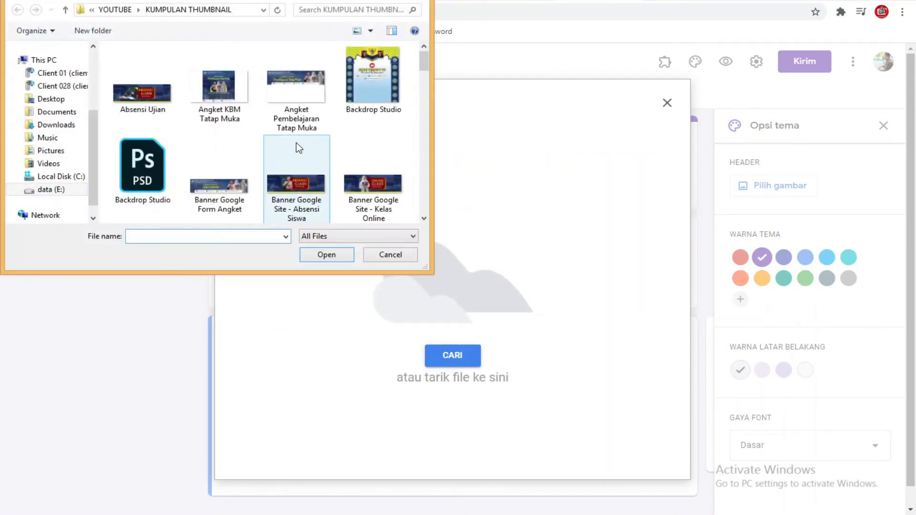
# Step: Upload the 2020-11-19 WhatsApp banner image from Downloads and apply it as the header
pyautogui.click(203, 153)
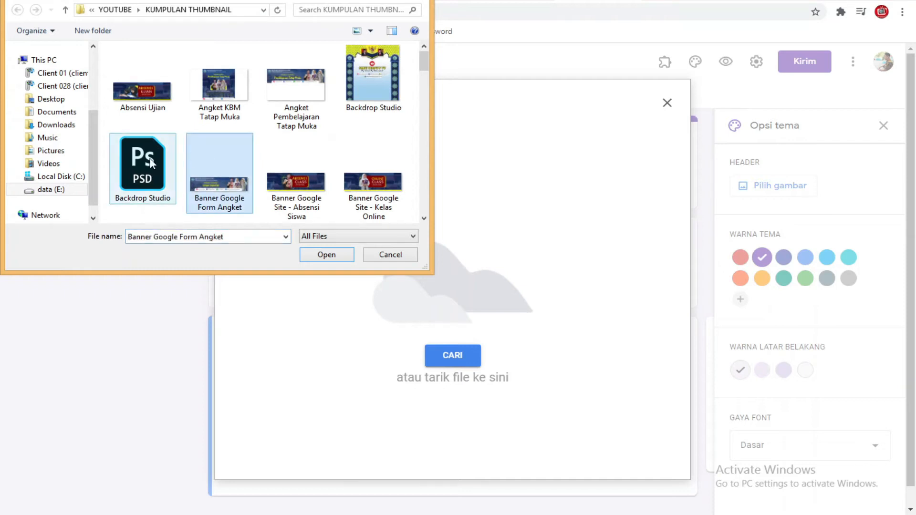
pyautogui.click(62, 125)
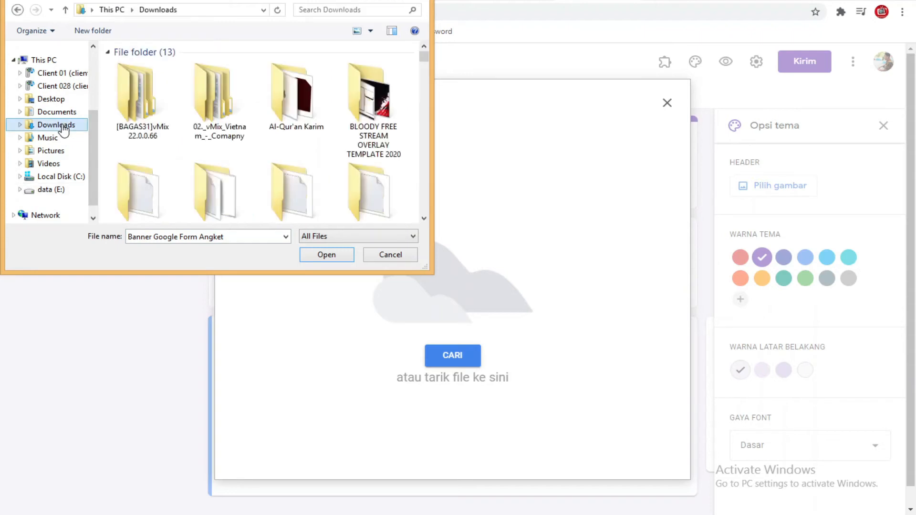
pyautogui.scroll(-5, 274, 153)
pyautogui.scroll(-8, 274, 152)
pyautogui.scroll(-8, 272, 148)
pyautogui.scroll(-8, 273, 152)
pyautogui.click(354, 157)
pyautogui.click(326, 254)
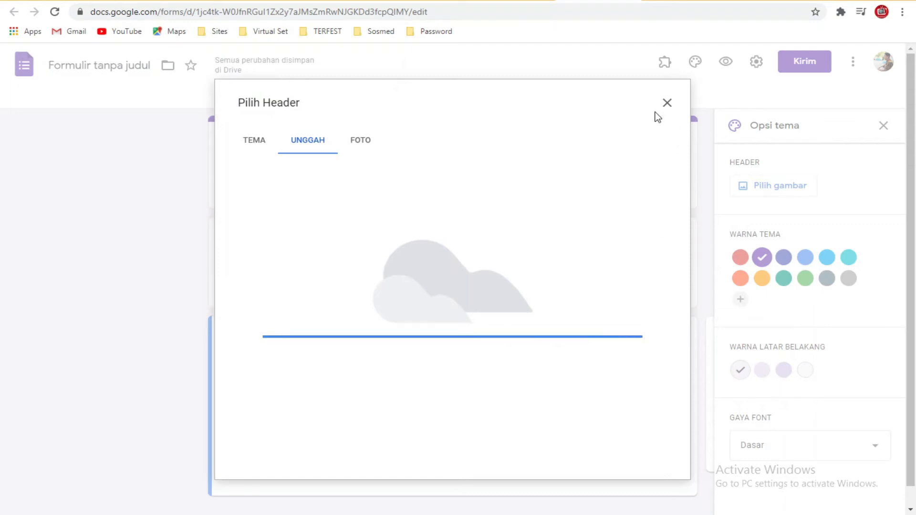
pyautogui.click(647, 457)
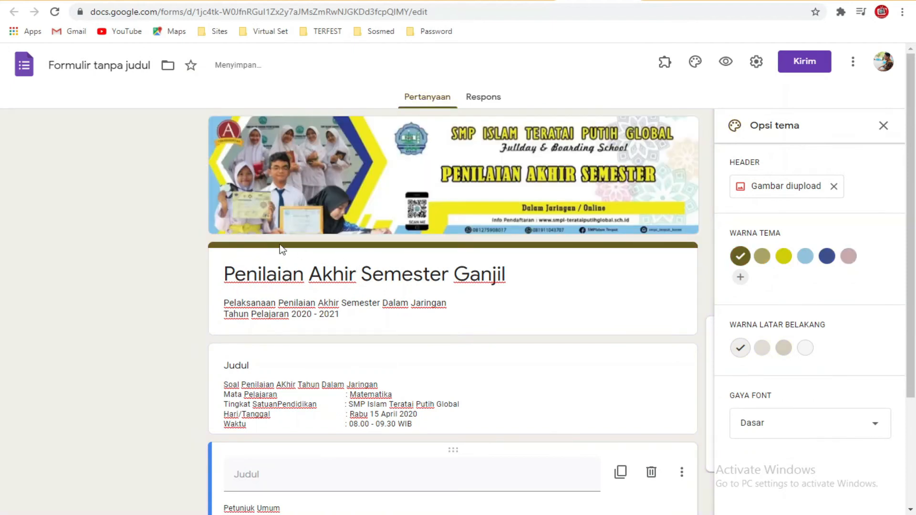
# Step: Set the theme colour to light blue, keep the Dasar font style, and close the theme options
pyautogui.click(806, 257)
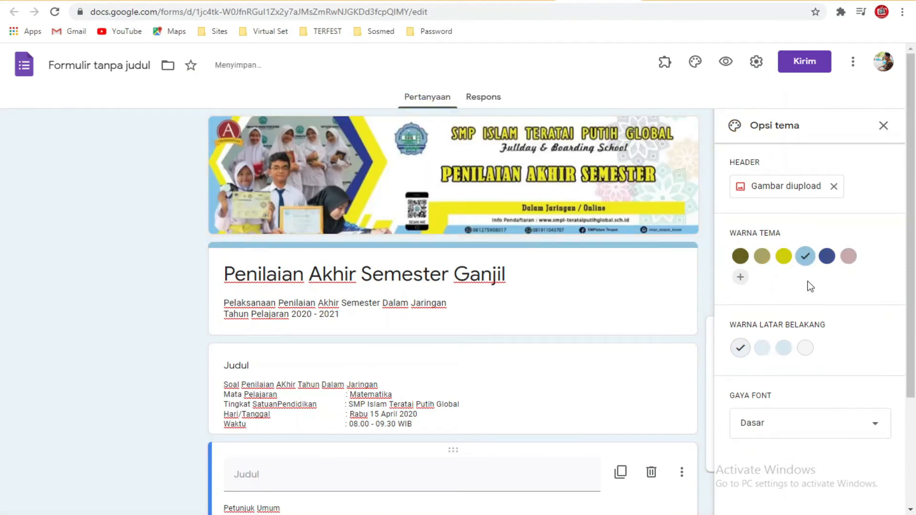
pyautogui.click(783, 257)
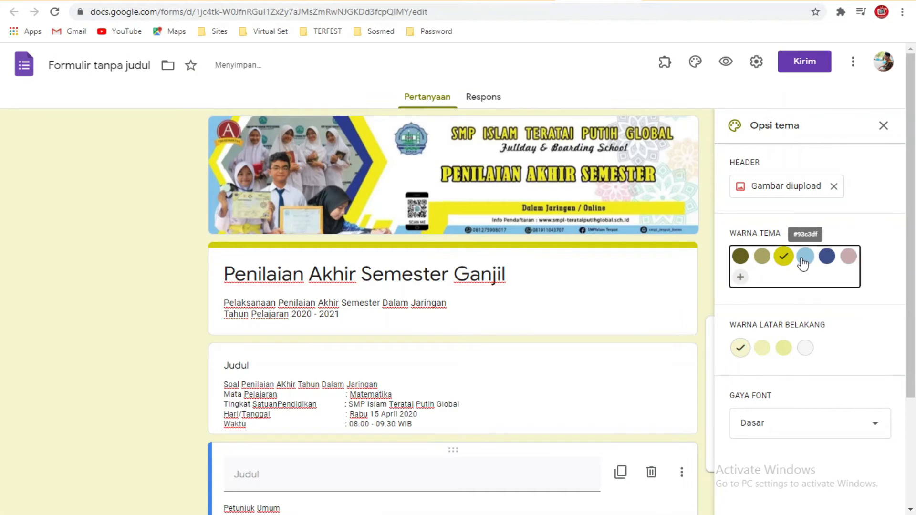
pyautogui.click(804, 260)
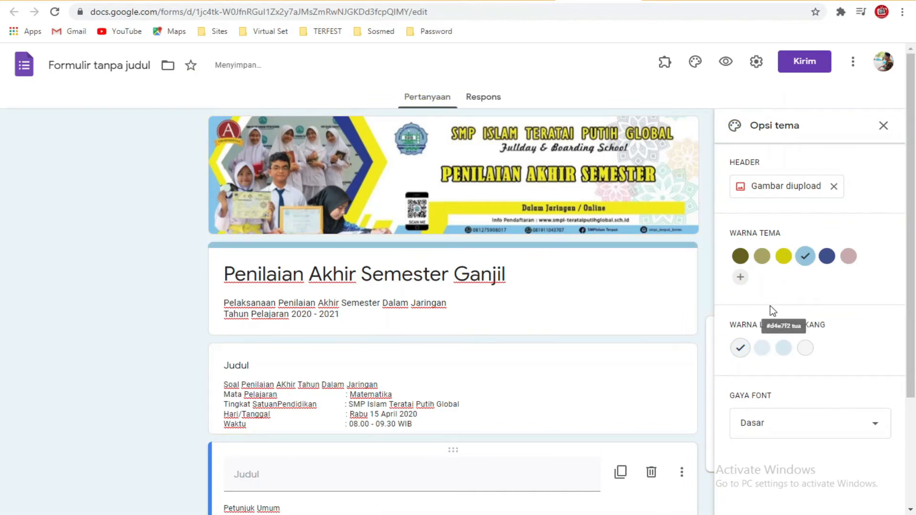
pyautogui.scroll(-1, 825, 376)
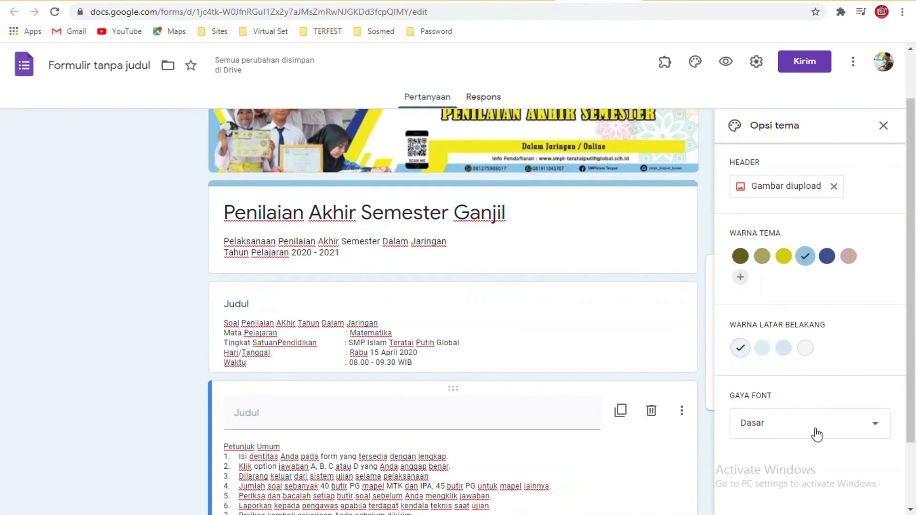
pyautogui.click(817, 434)
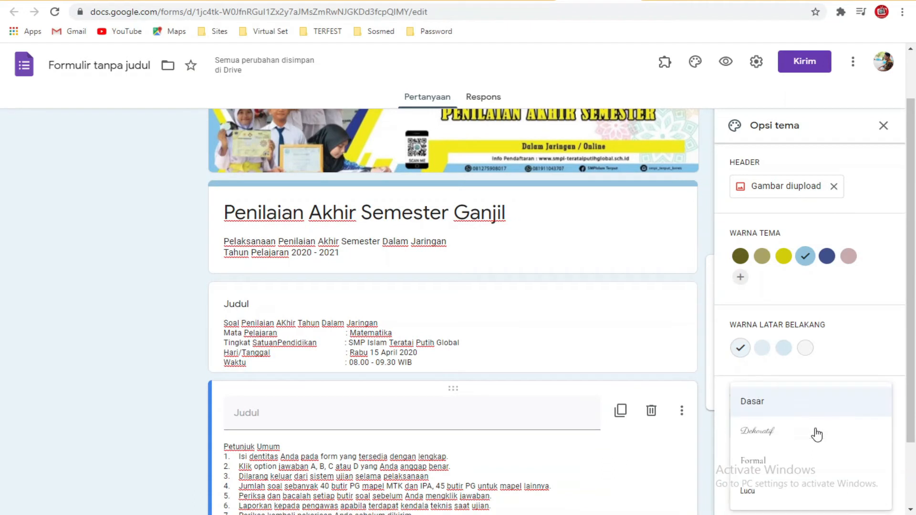
pyautogui.click(885, 365)
pyautogui.click(883, 127)
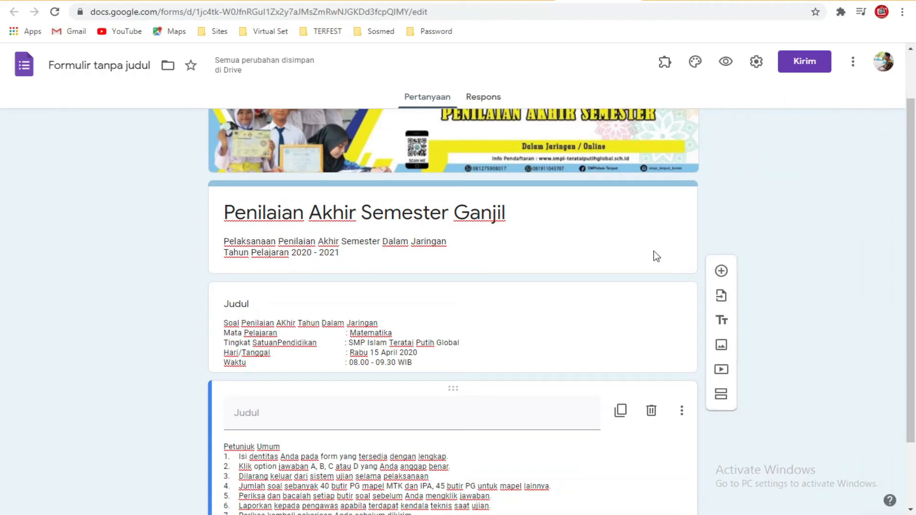
# Step: Preview the banner-headed form and return to the editor
pyautogui.scroll(1, 517, 353)
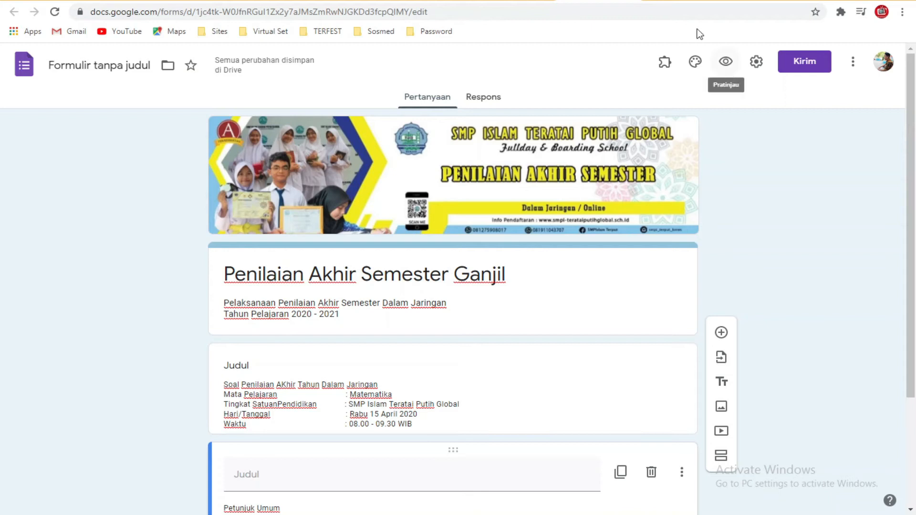
pyautogui.click(725, 61)
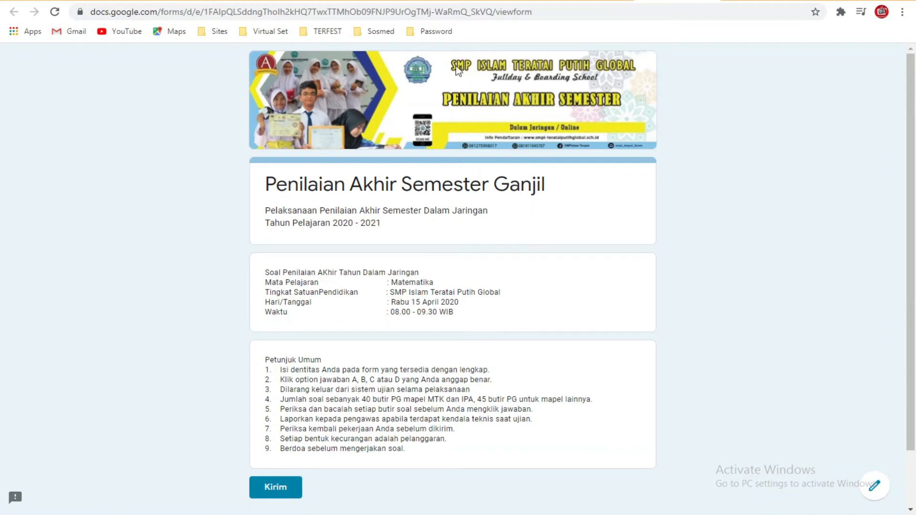
pyautogui.click(596, 1)
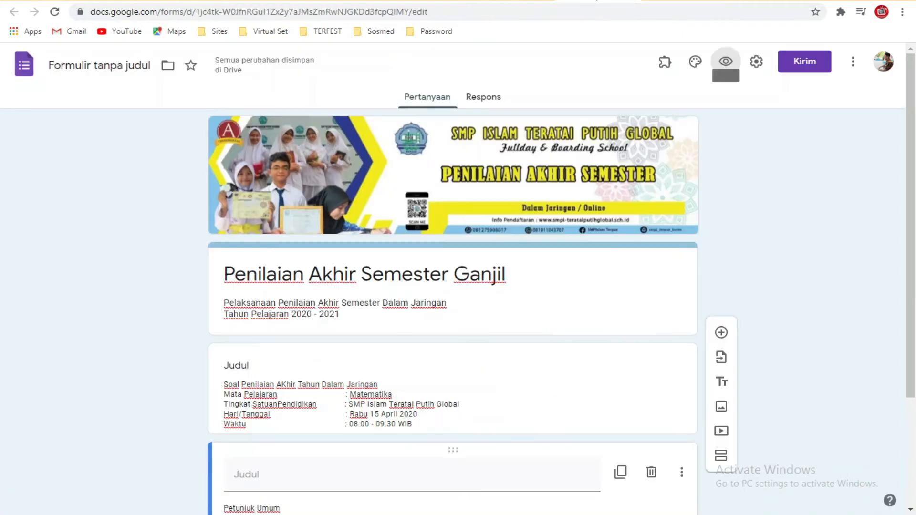
# Step: Add a new section after the Petunjuk Umum instructions
pyautogui.scroll(-3, 776, 196)
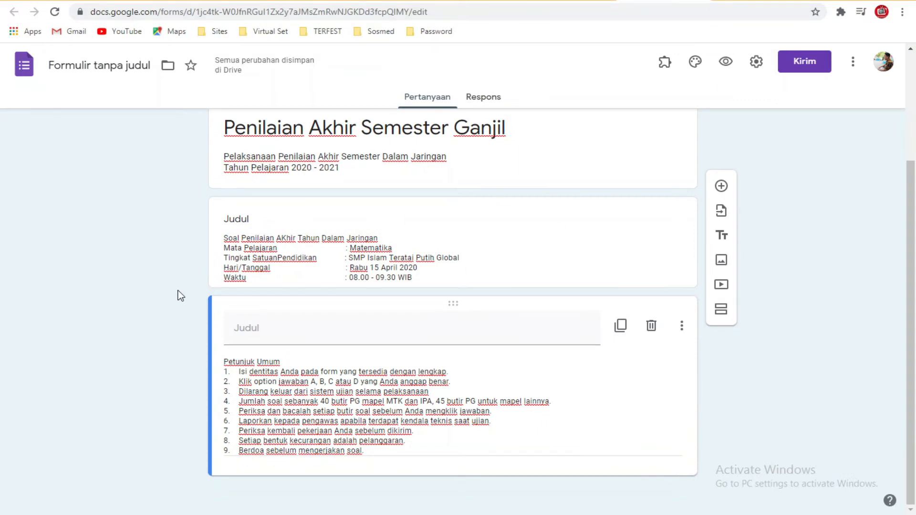
pyautogui.click(519, 404)
pyautogui.hotkey('ctrl', 'a')
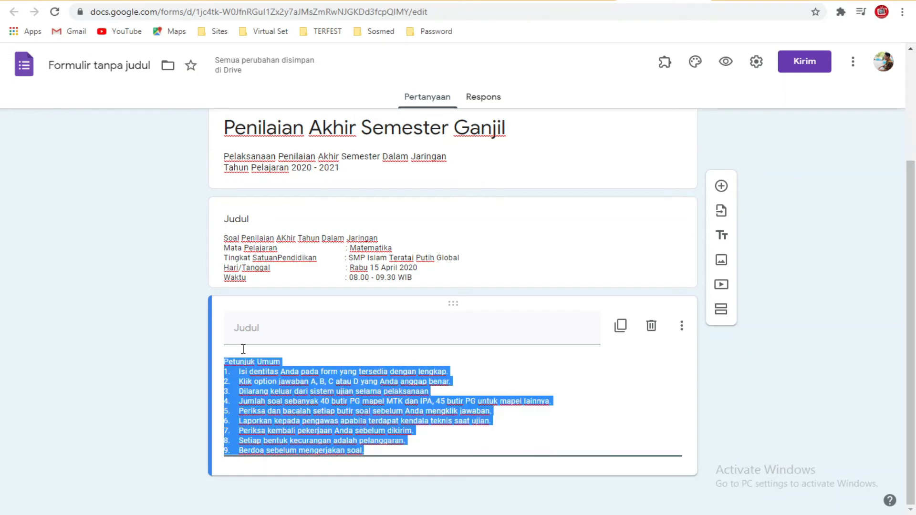
pyautogui.click(387, 449)
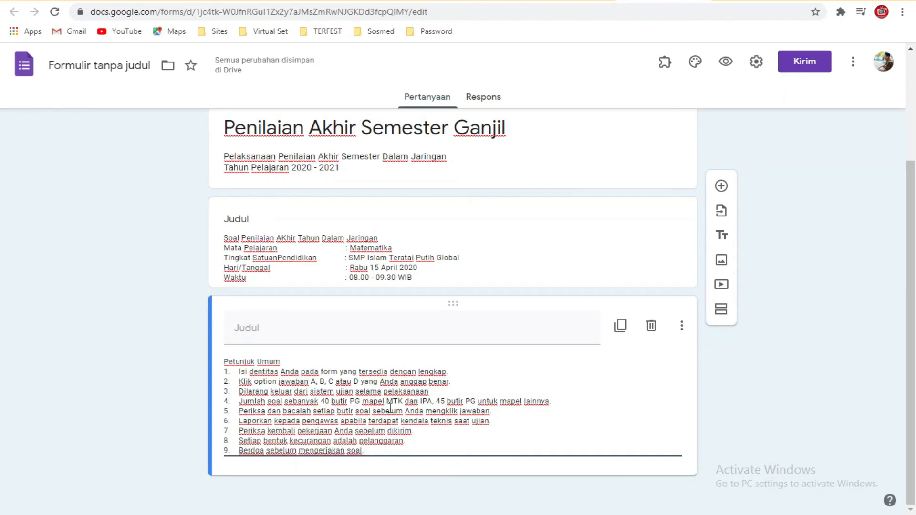
pyautogui.click(721, 311)
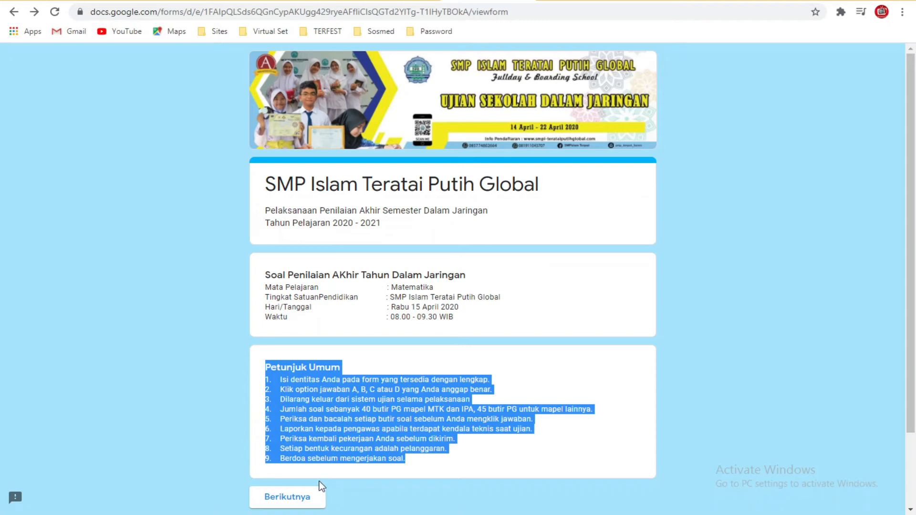
# Step: Check the example form's Biodata Siswa page and title the new section 'Biodata Siswa'
pyautogui.click(320, 488)
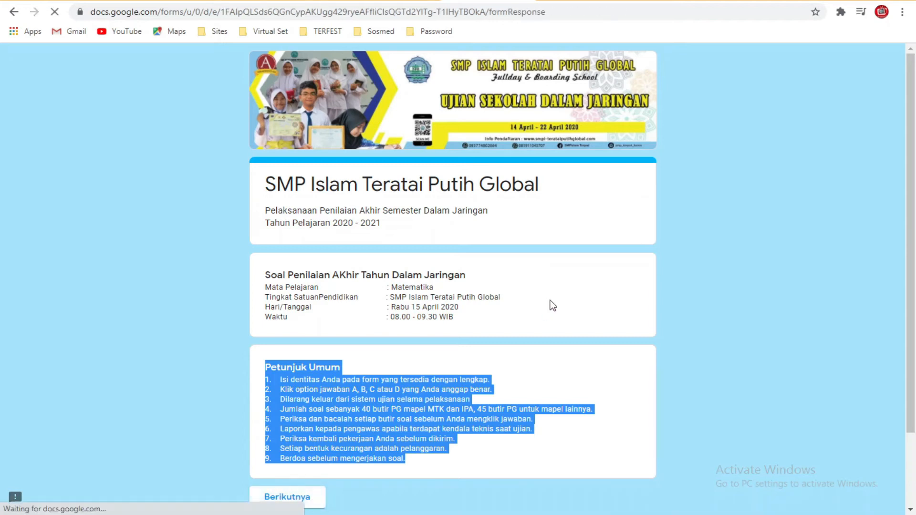
pyautogui.scroll(-1, 348, 411)
pyautogui.scroll(-1, 348, 405)
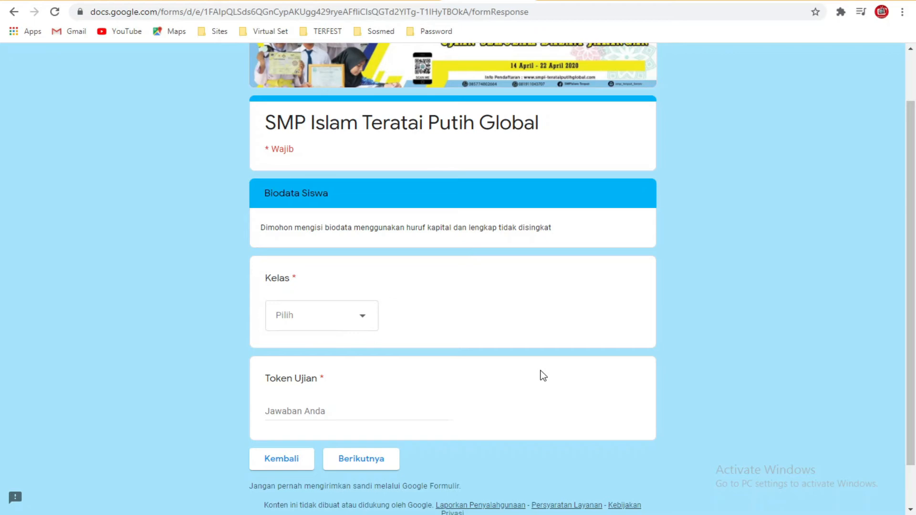
pyautogui.click(658, 1)
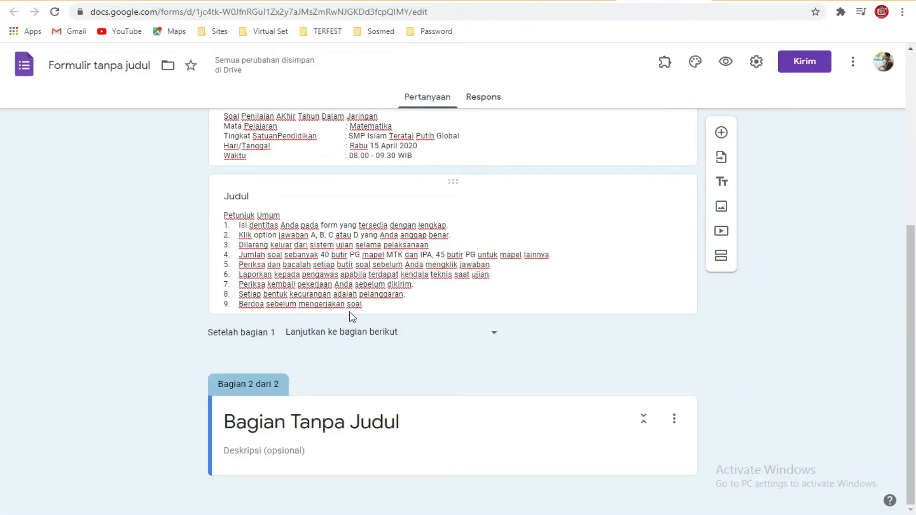
pyautogui.click(483, 2)
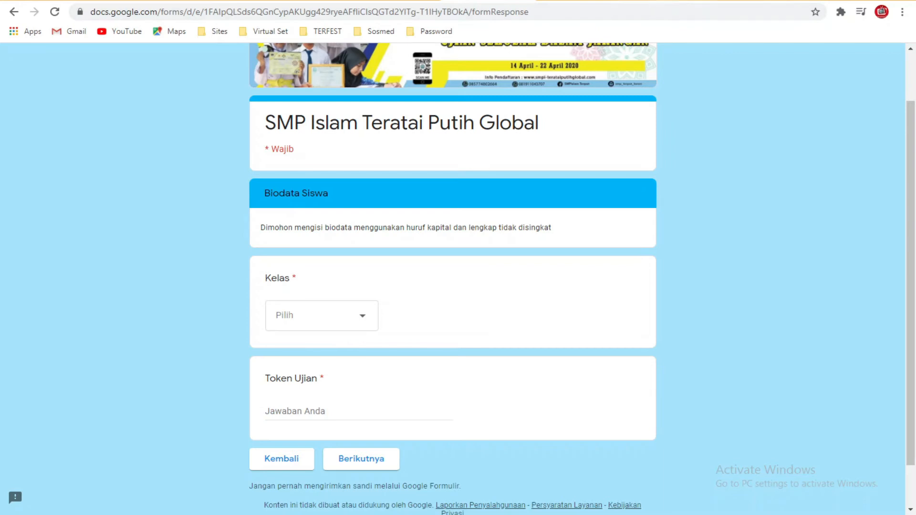
pyautogui.click(659, 1)
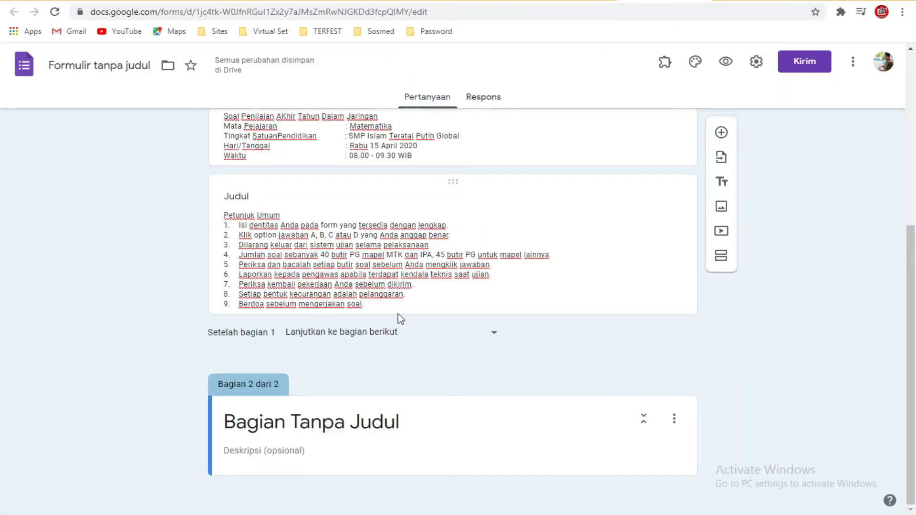
pyautogui.click(359, 422)
pyautogui.write('Bi')
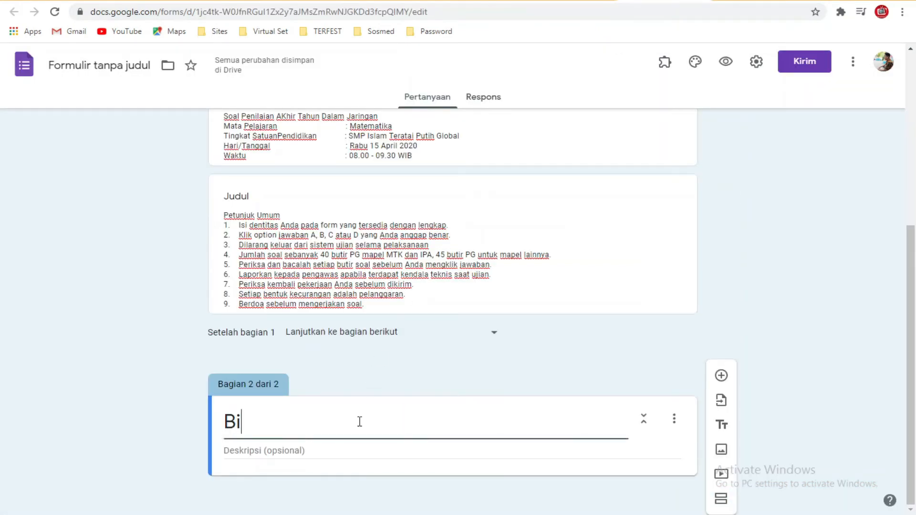
pyautogui.write('odata Siswa')
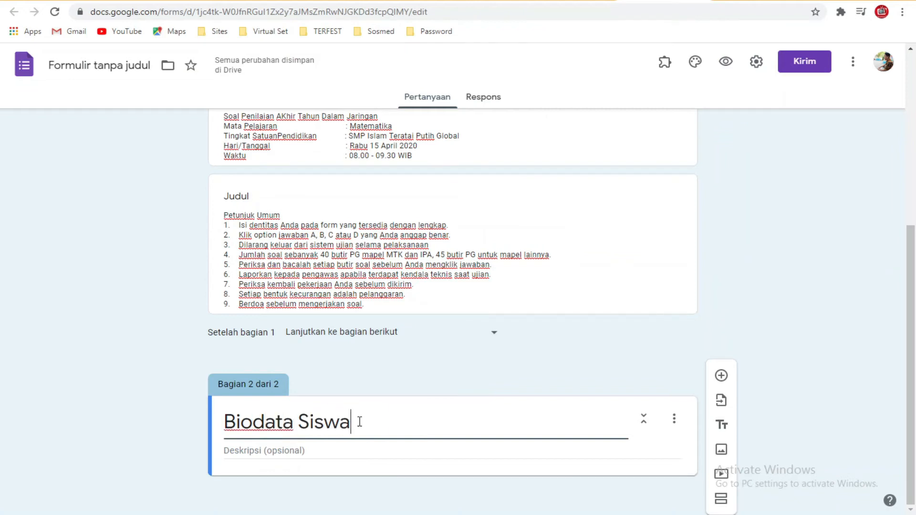
# Step: Add a required short-answer question 'Nama Siswa' to the section
pyautogui.click(720, 377)
pyautogui.write('Nama Siswa')
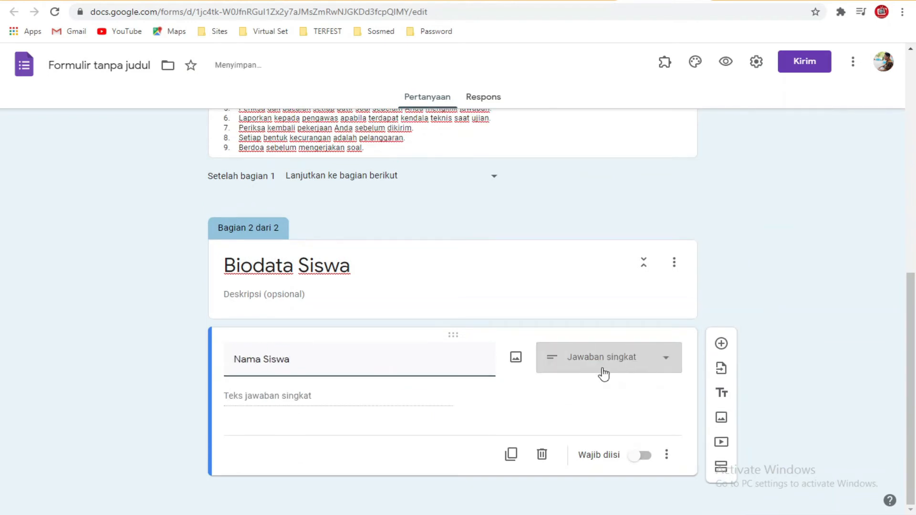
pyautogui.click(605, 370)
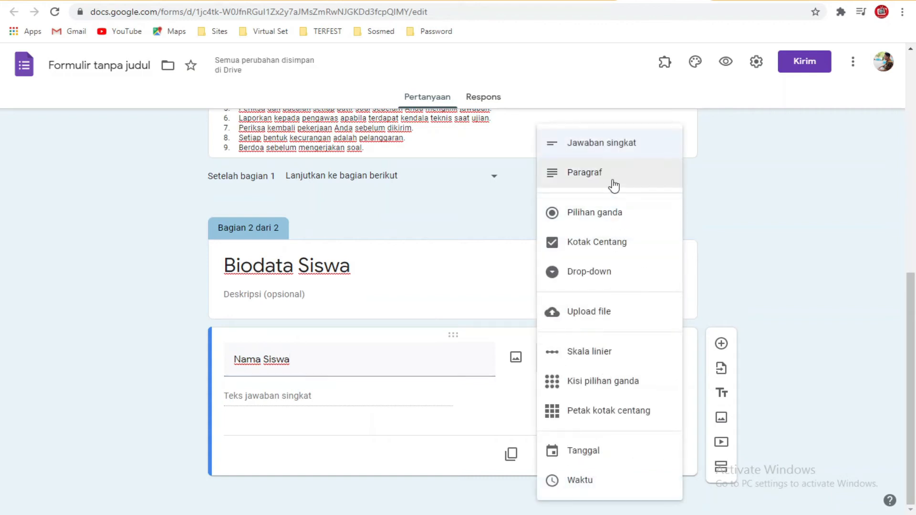
pyautogui.click(613, 151)
pyautogui.click(641, 458)
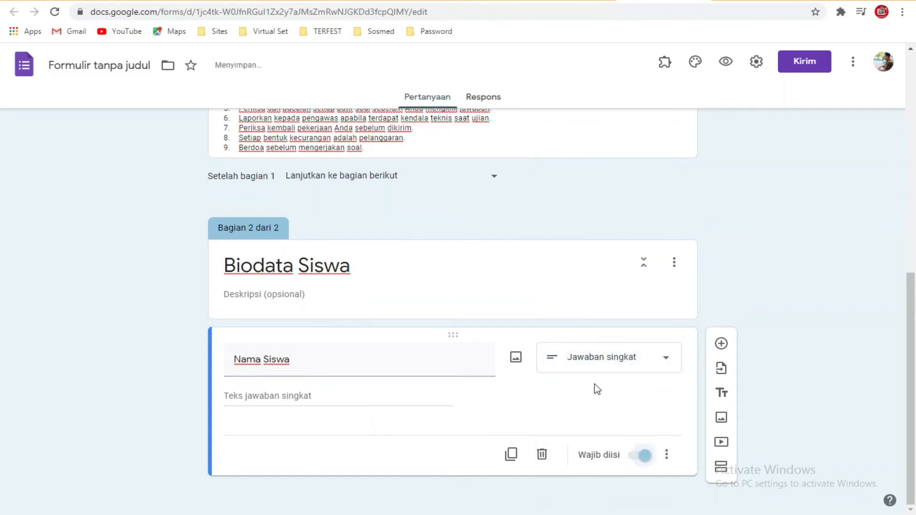
pyautogui.click(511, 453)
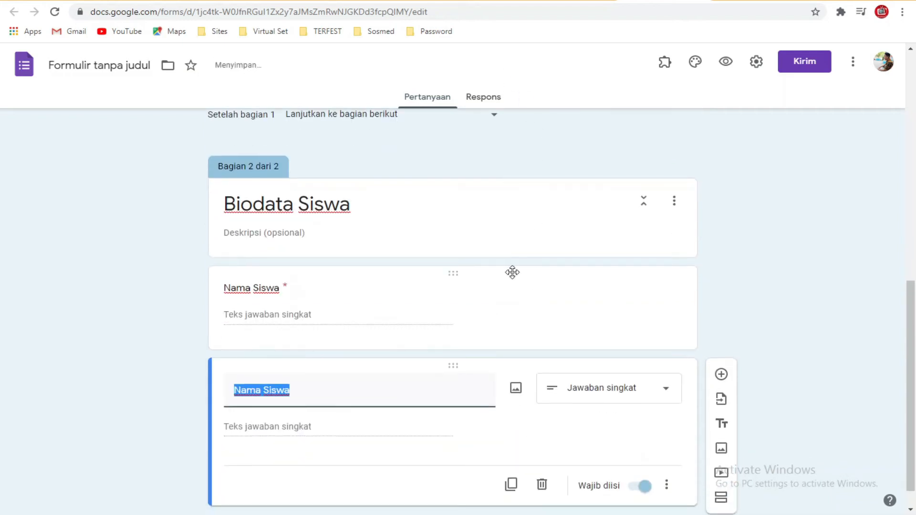
# Step: Rename the duplicated question to Kelas and make it a drop-down
pyautogui.write('Kelas')
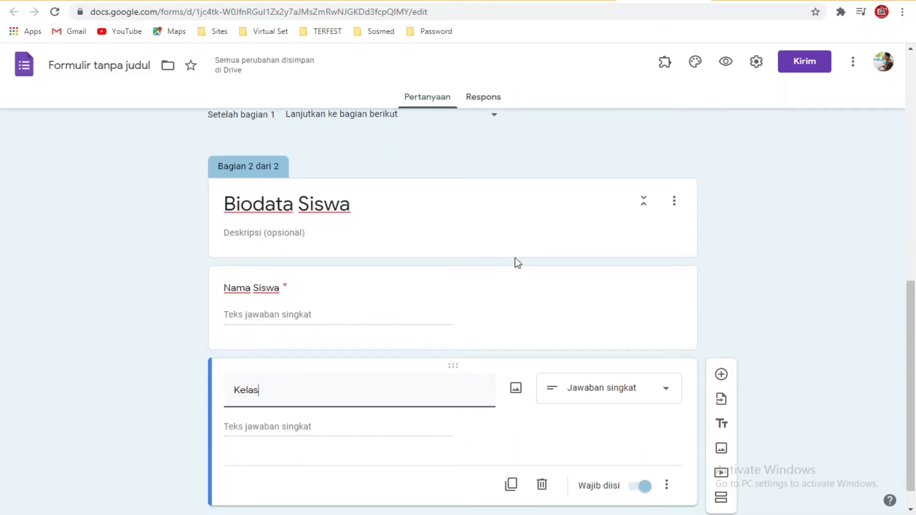
pyautogui.scroll(-1, 556, 385)
pyautogui.click(615, 372)
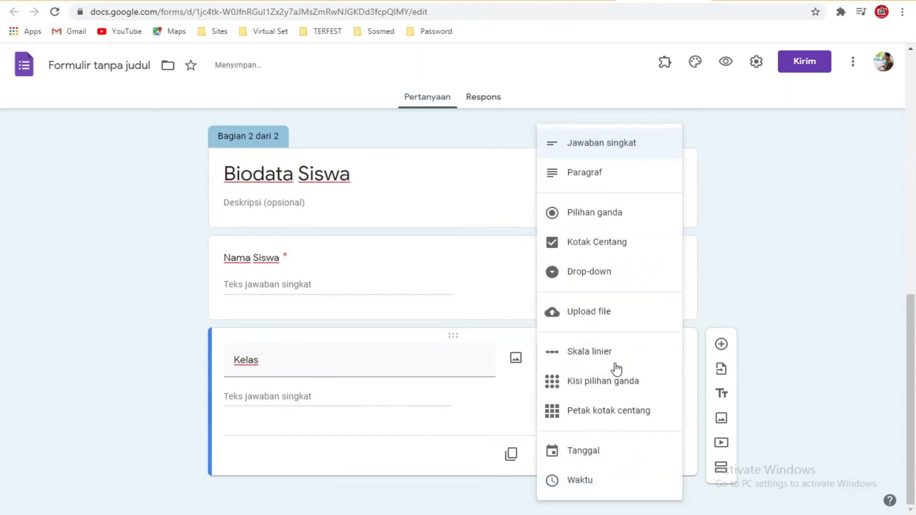
pyautogui.click(620, 276)
# Step: Enter the drop-down options 7-1, 7-2, 7-3, 7-4 and 7-5
pyautogui.click(330, 405)
pyautogui.write('7-1')
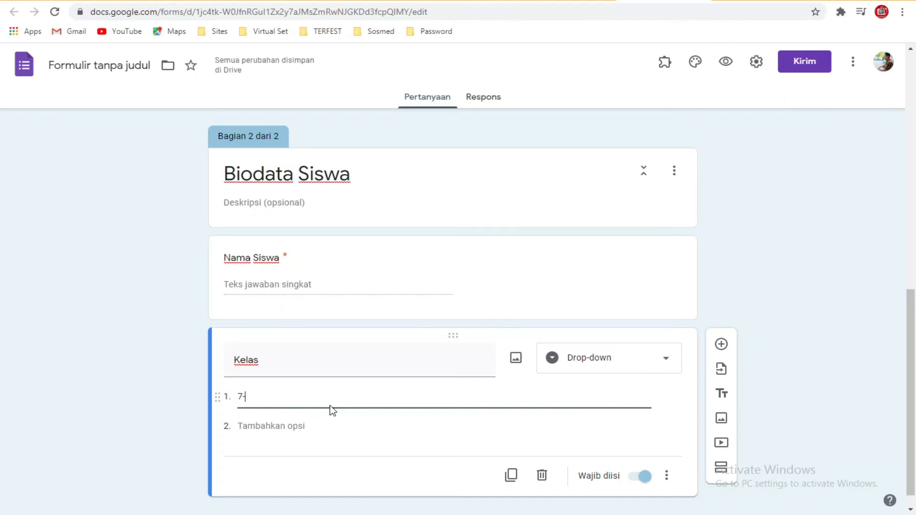
pyautogui.press('Return')
pyautogui.write('7-2')
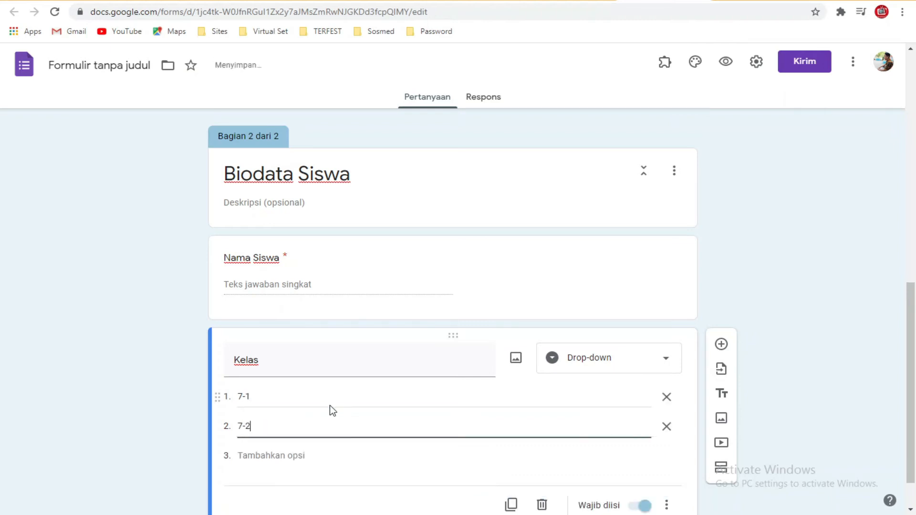
pyautogui.press('Return')
pyautogui.write('7-3')
pyautogui.press('Return')
pyautogui.write('7-4')
pyautogui.press('Return')
pyautogui.write('7-5')
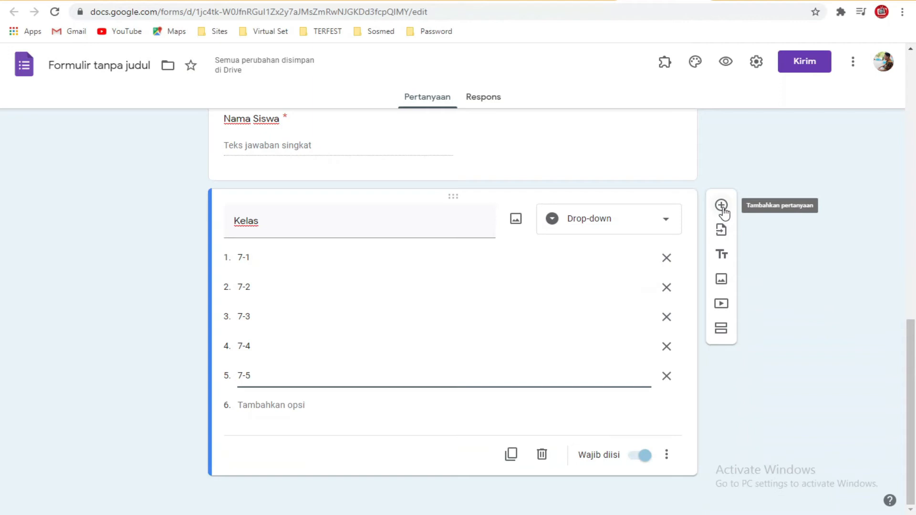
# Step: Add a required question titled 'Token Ujian' below Kelas
pyautogui.click(722, 206)
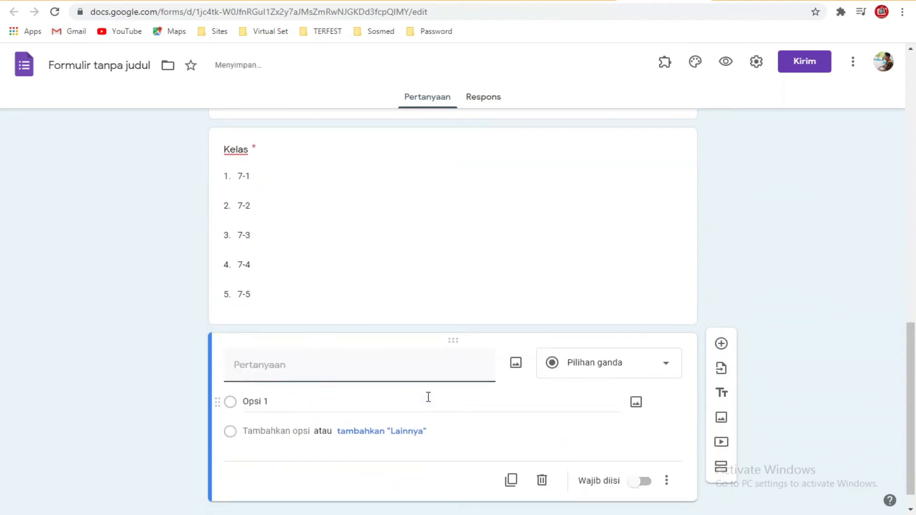
pyautogui.write('Token Ujian')
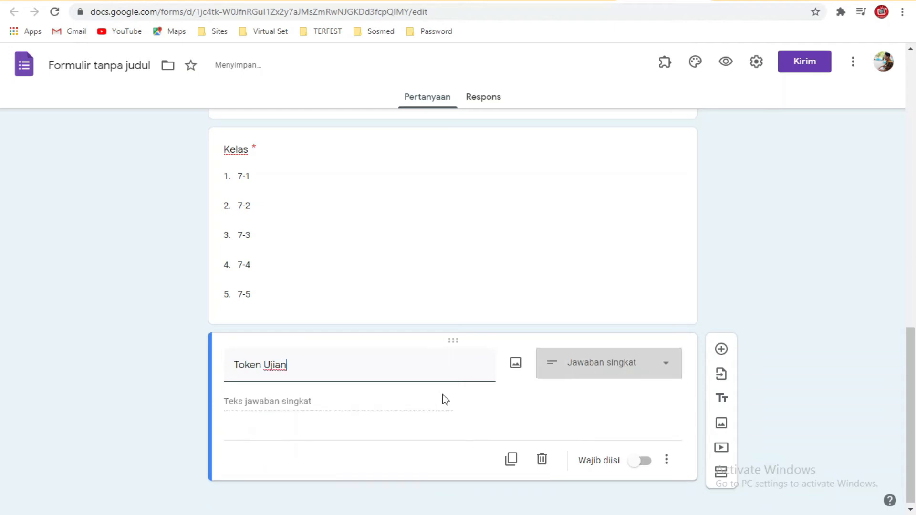
pyautogui.click(643, 458)
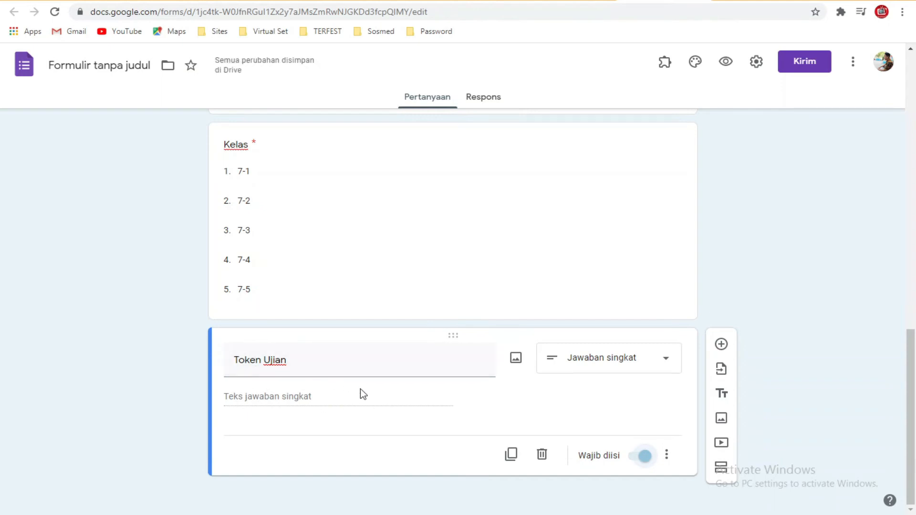
# Step: Turn on response validation for Token Ujian: Teks, Berisi, with the exam token as required text
pyautogui.click(666, 456)
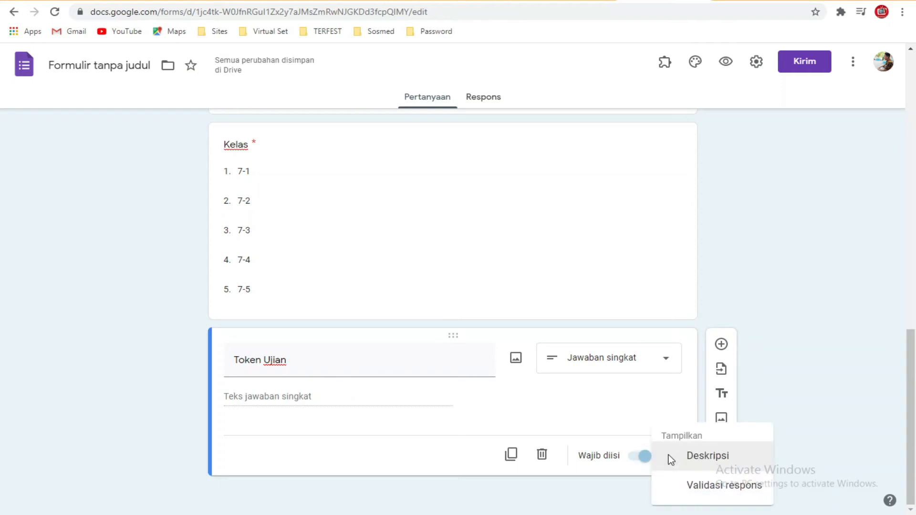
pyautogui.click(697, 488)
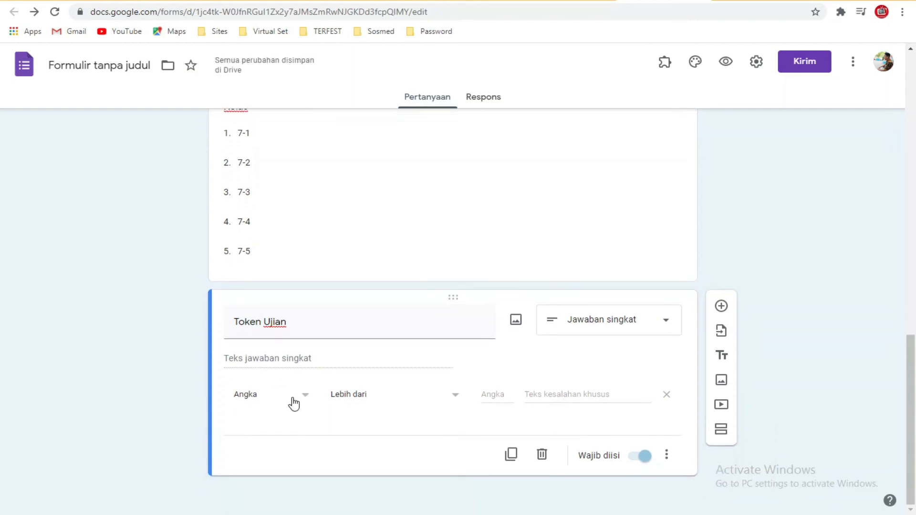
pyautogui.click(293, 403)
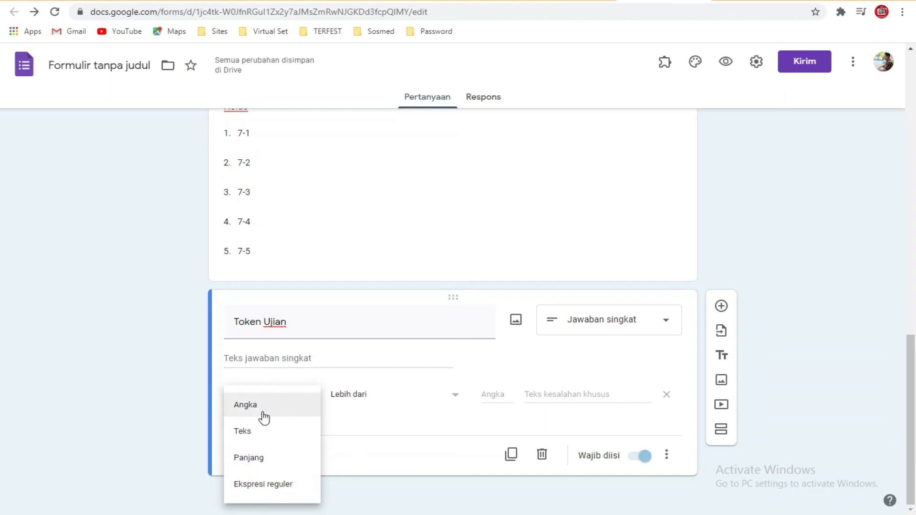
pyautogui.click(262, 431)
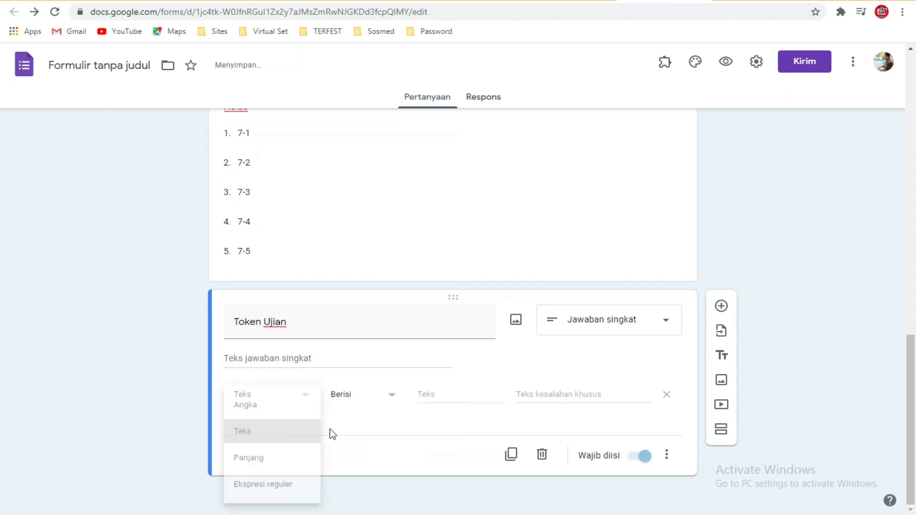
pyautogui.click(389, 398)
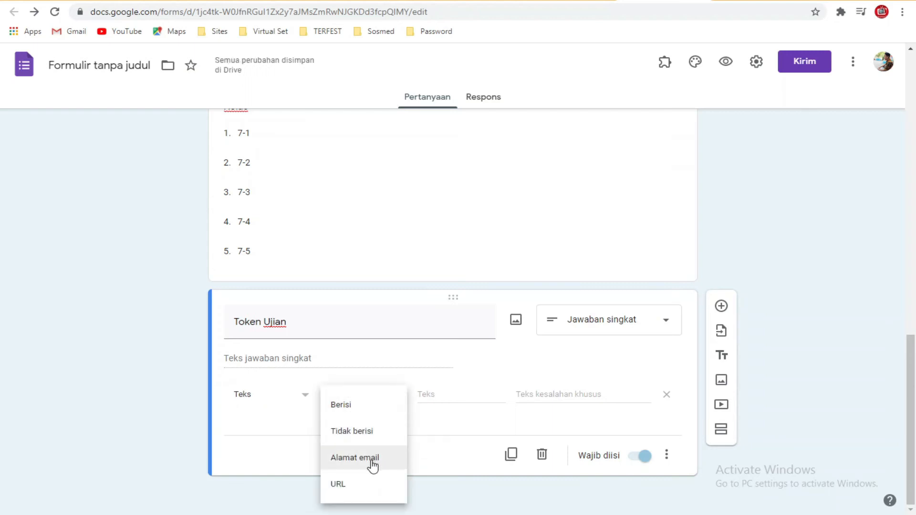
pyautogui.click(361, 414)
pyautogui.click(432, 396)
pyautogui.write('PASDJ')
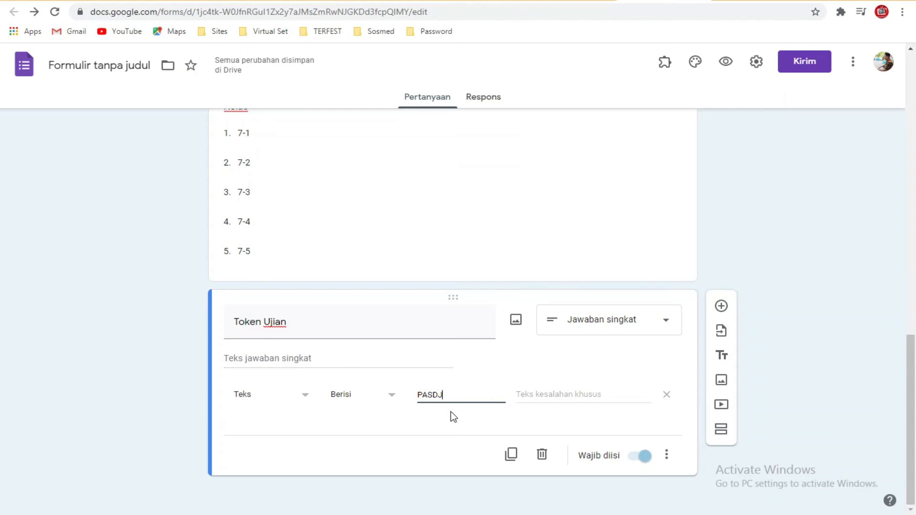
pyautogui.scroll(6, 451, 412)
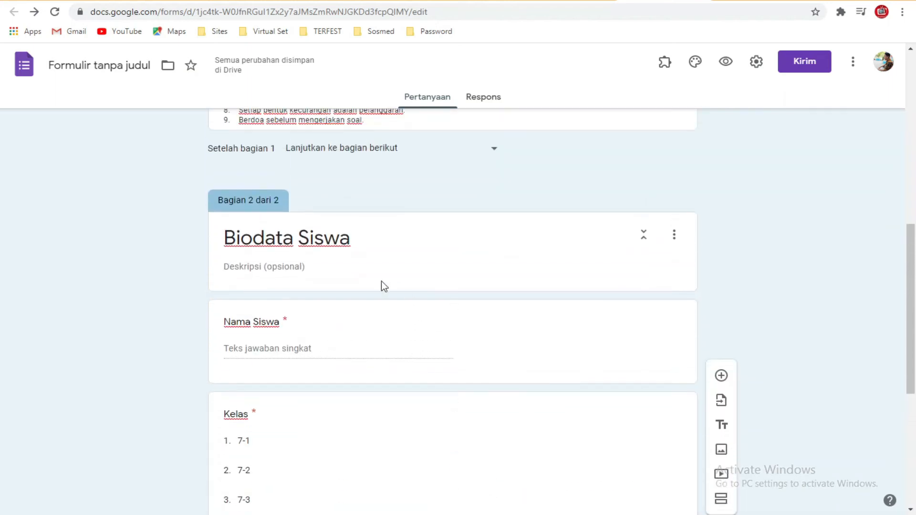
pyautogui.scroll(-6, 382, 281)
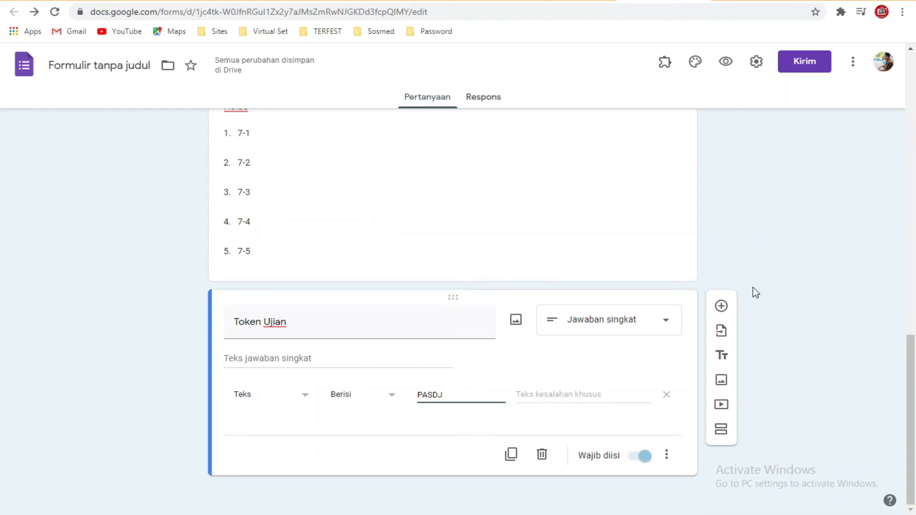
pyautogui.click(461, 429)
# Step: Add a new section after Token Ujian titled 'Siap Mengerjakan Soal'
pyautogui.click(720, 432)
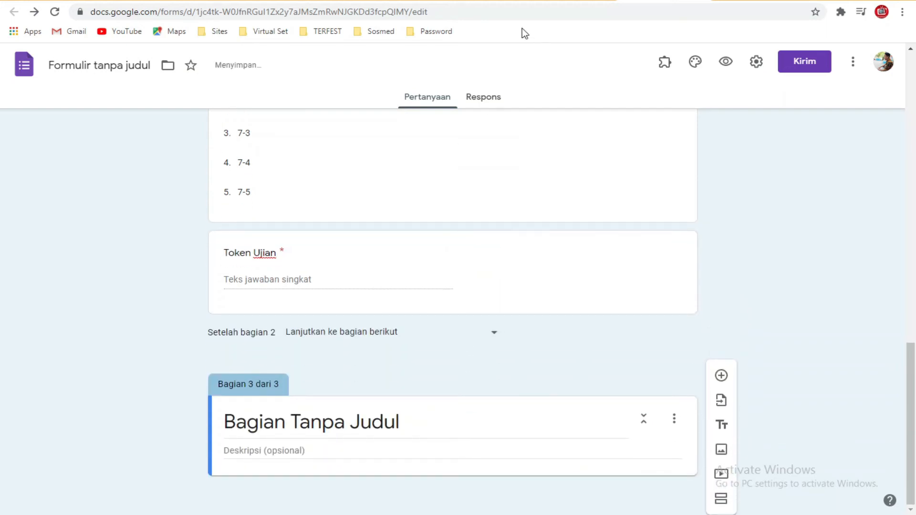
pyautogui.click(384, 421)
pyautogui.write('Soap')
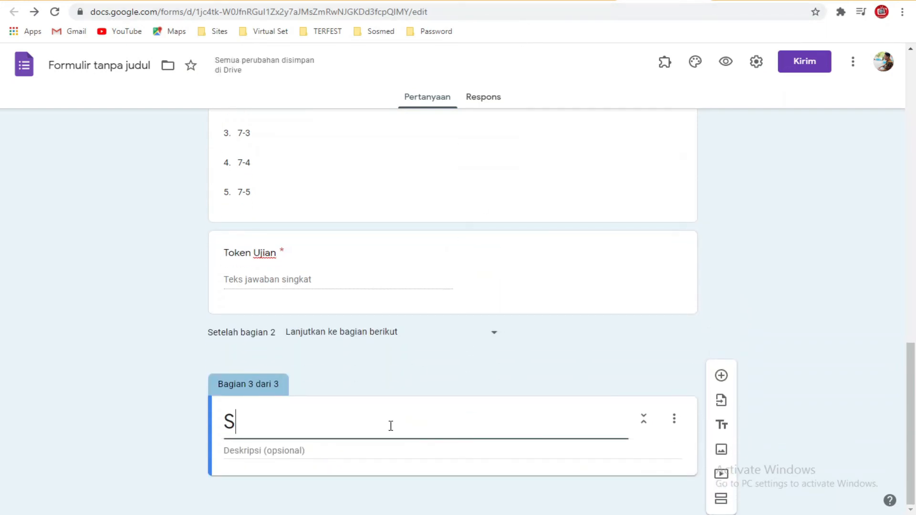
pyautogui.press('BackSpace')
pyautogui.write('iap Mengerja')
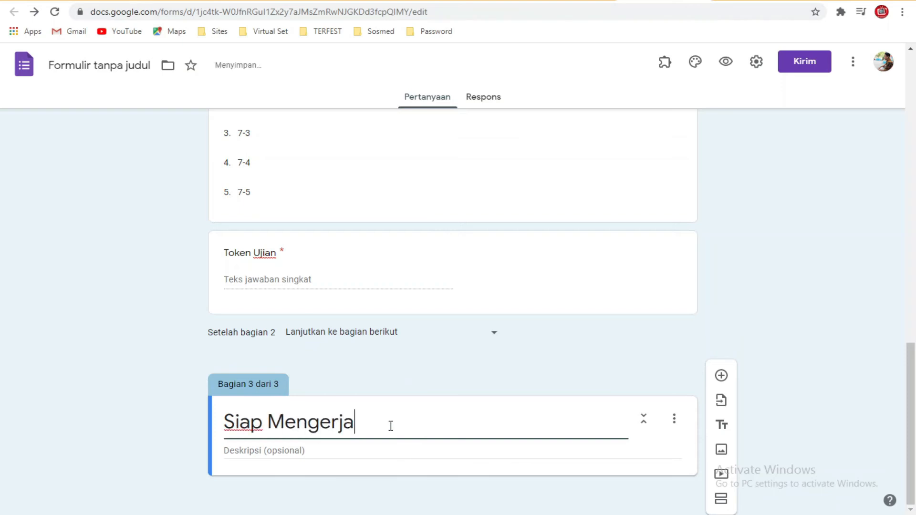
pyautogui.press('BackSpace')
pyautogui.write('akan Soal')
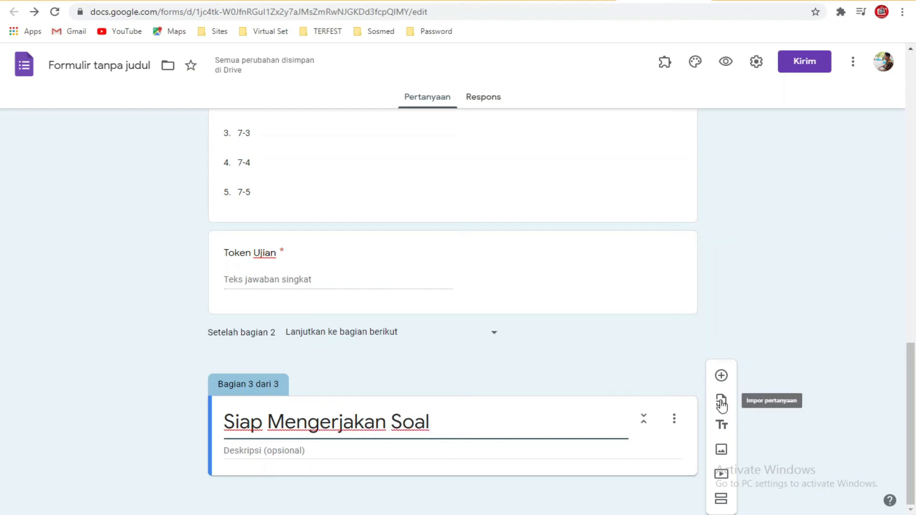
# Step: Add a required short-answer question 'Token Soal Ujian' to the new section
pyautogui.click(721, 376)
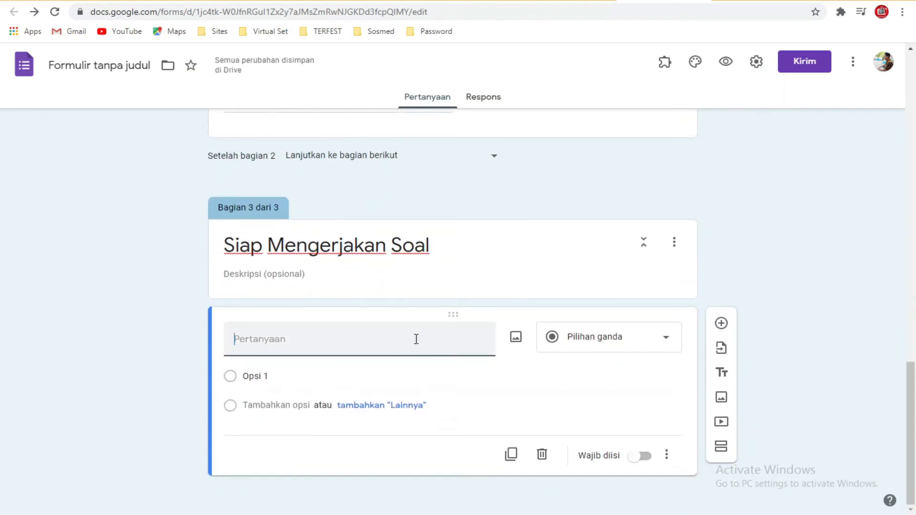
pyautogui.write('Token Soal Ujian')
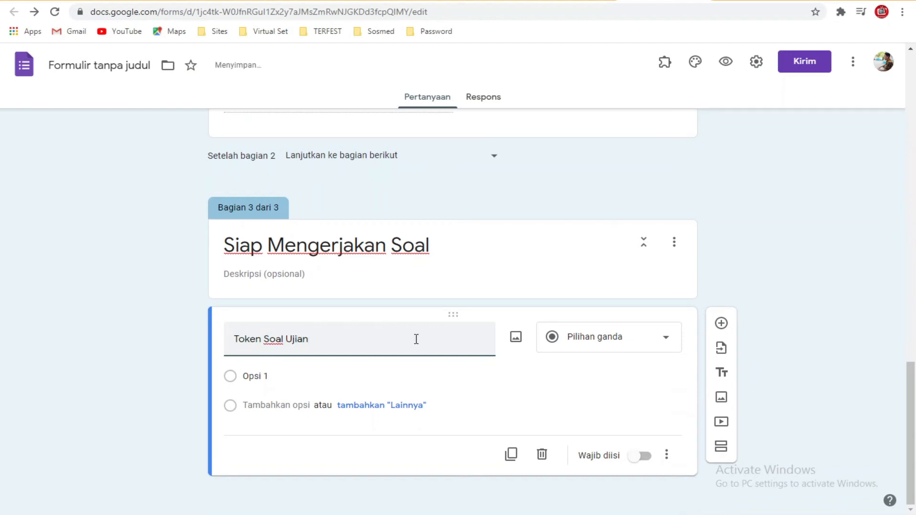
pyautogui.click(580, 347)
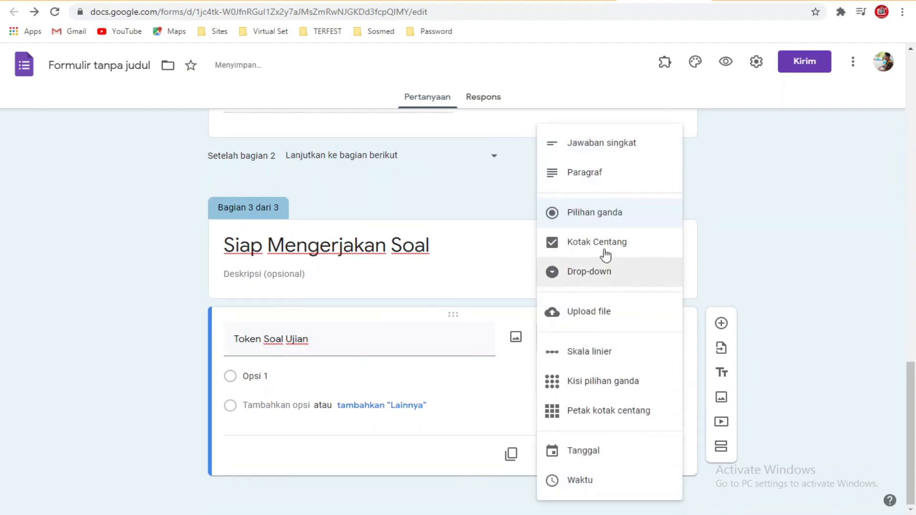
pyautogui.click(616, 144)
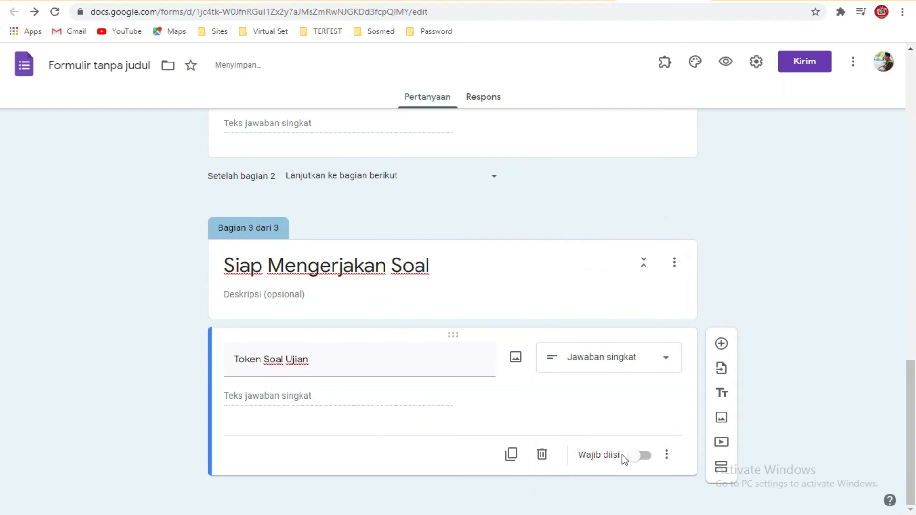
pyautogui.click(637, 456)
# Step: Set Token Soal Ujian's response validation to Ekspresi reguler with condition Kecocokan
pyautogui.click(666, 454)
pyautogui.click(692, 486)
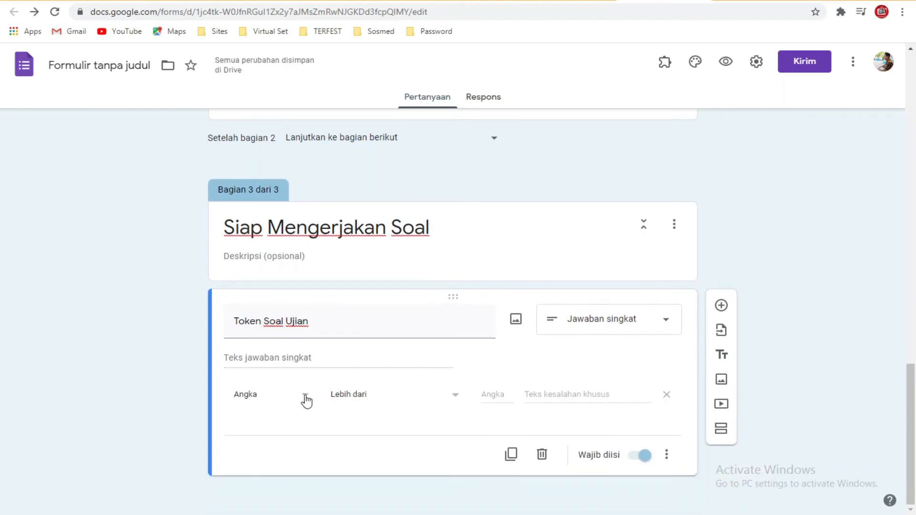
pyautogui.click(304, 395)
pyautogui.click(300, 484)
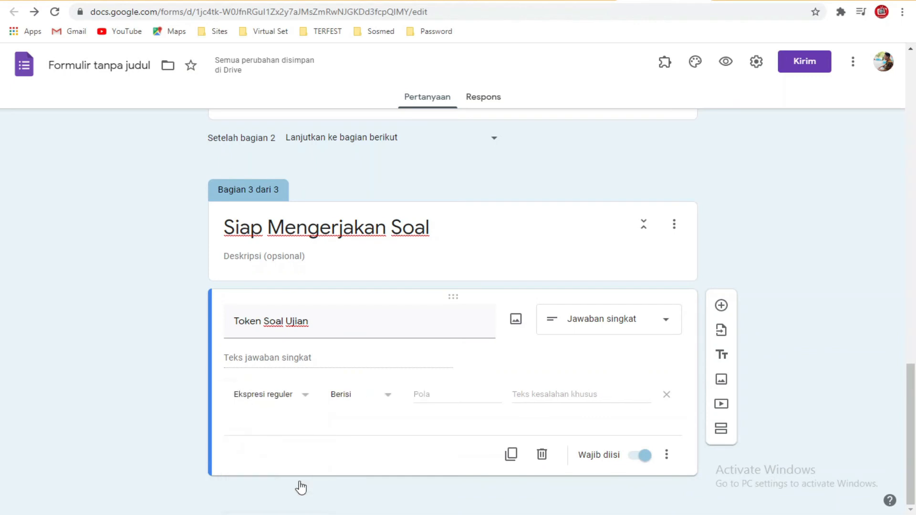
pyautogui.click(350, 405)
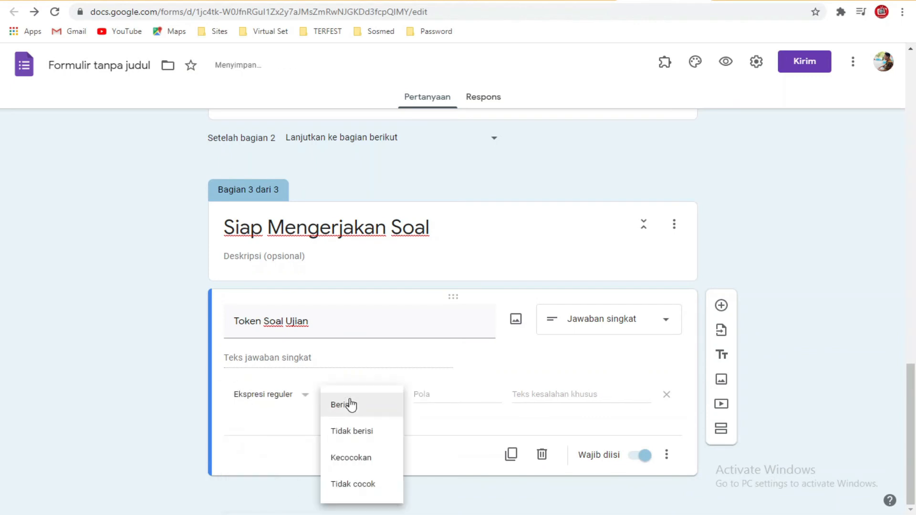
pyautogui.click(363, 459)
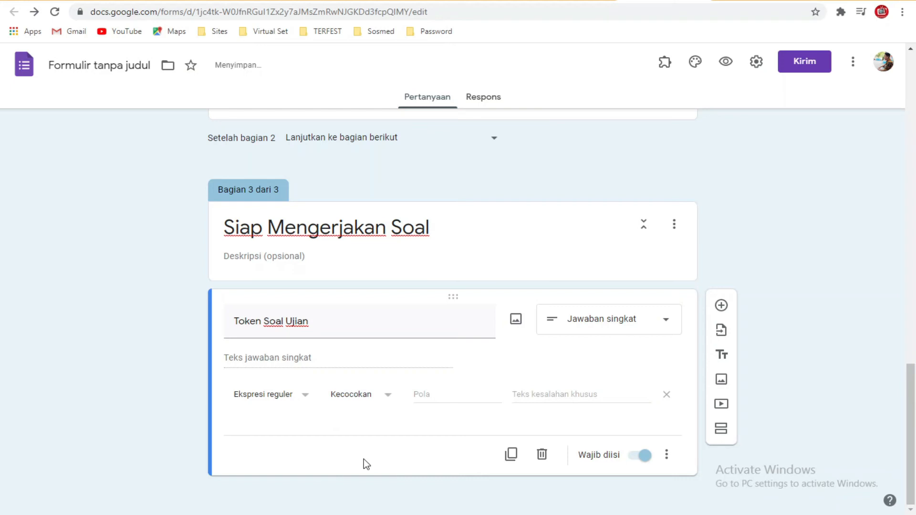
# Step: Switch to the Excel passwords sheet and review the passwords in C2 and C3
pyautogui.click(305, 514)
pyautogui.click(319, 239)
pyautogui.click(287, 159)
pyautogui.click(290, 181)
pyautogui.click(293, 167)
pyautogui.click(293, 185)
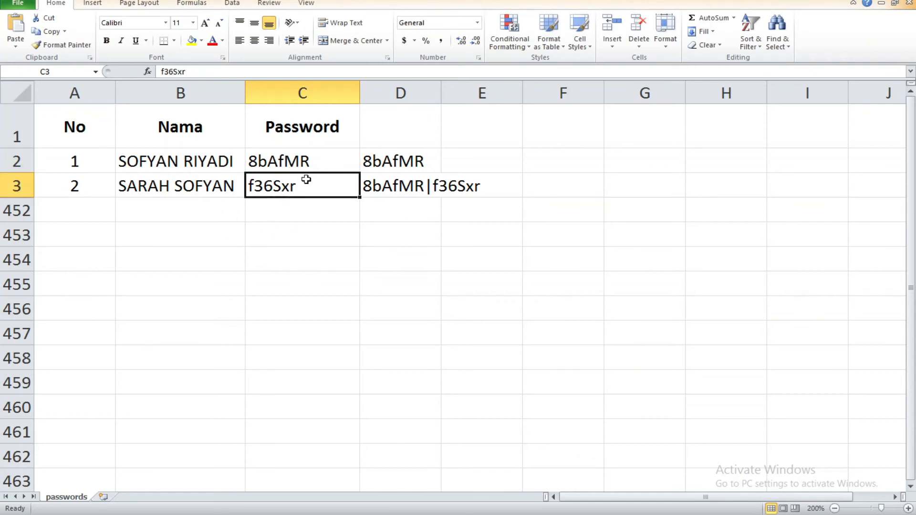
# Step: Insert a blank column at D and hide the old joined-list column E
pyautogui.rightClick(385, 101)
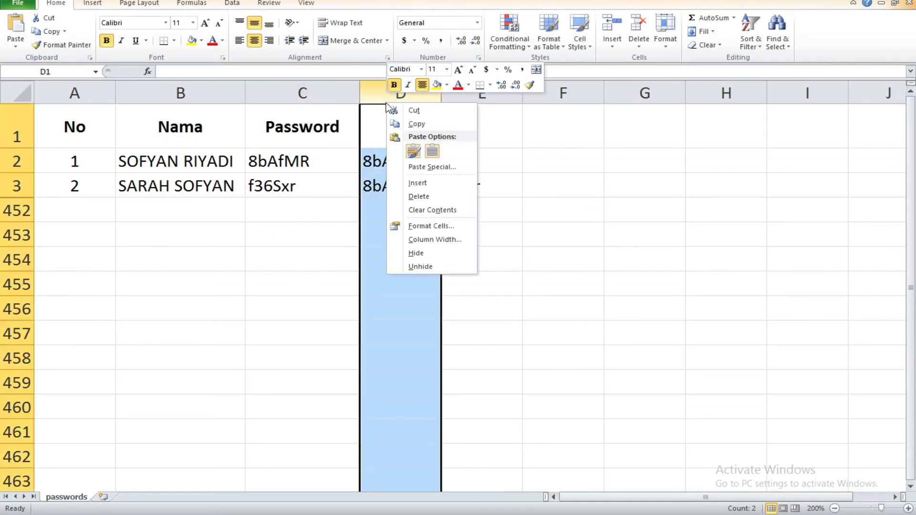
pyautogui.click(417, 183)
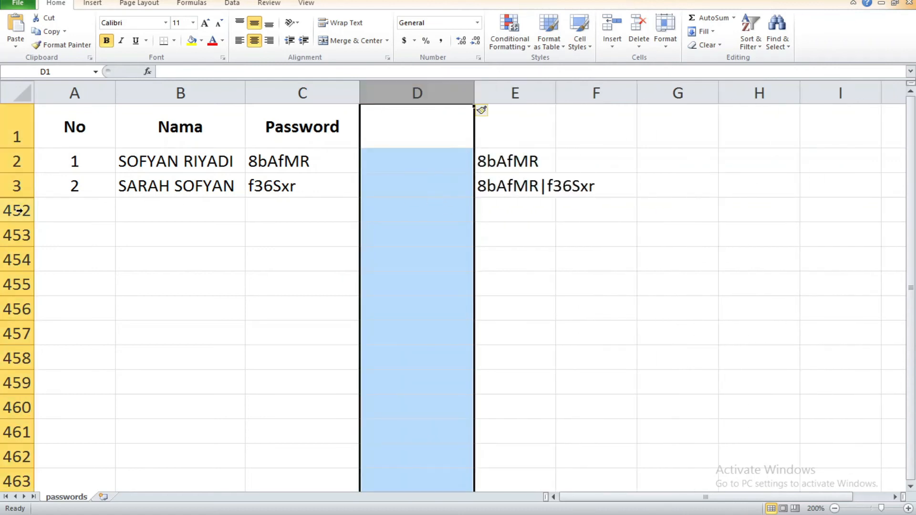
pyautogui.moveTo(291, 161); pyautogui.dragTo(298, 184)
pyautogui.click(390, 166)
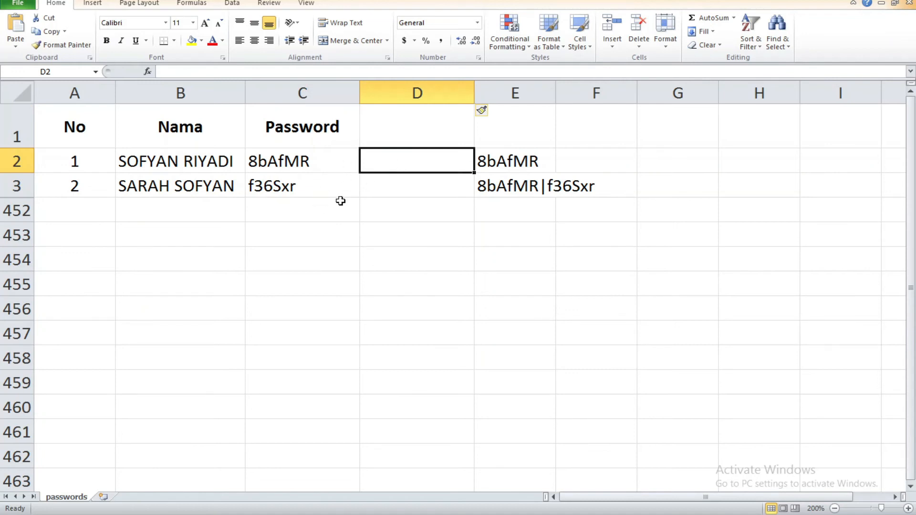
pyautogui.click(514, 106)
pyautogui.rightClick(515, 96)
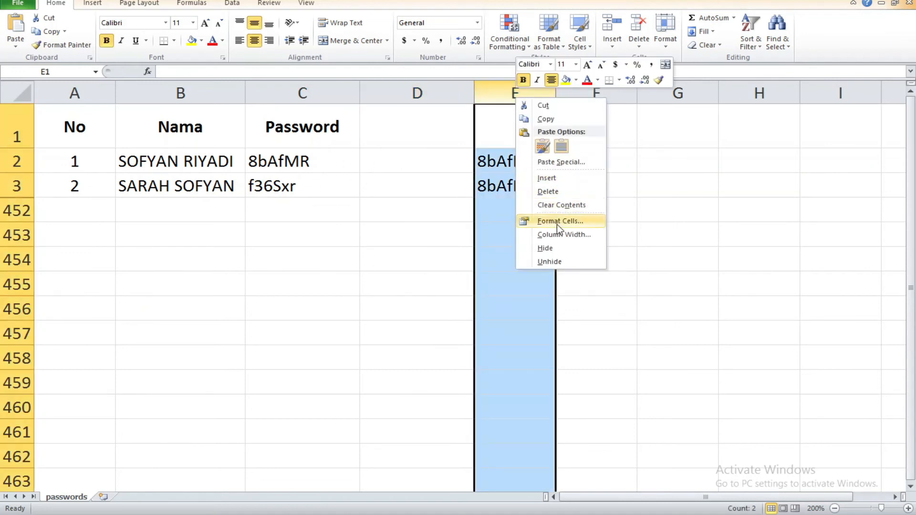
pyautogui.click(543, 248)
# Step: Enter =C2 in D2 so it shows the first password
pyautogui.click(410, 167)
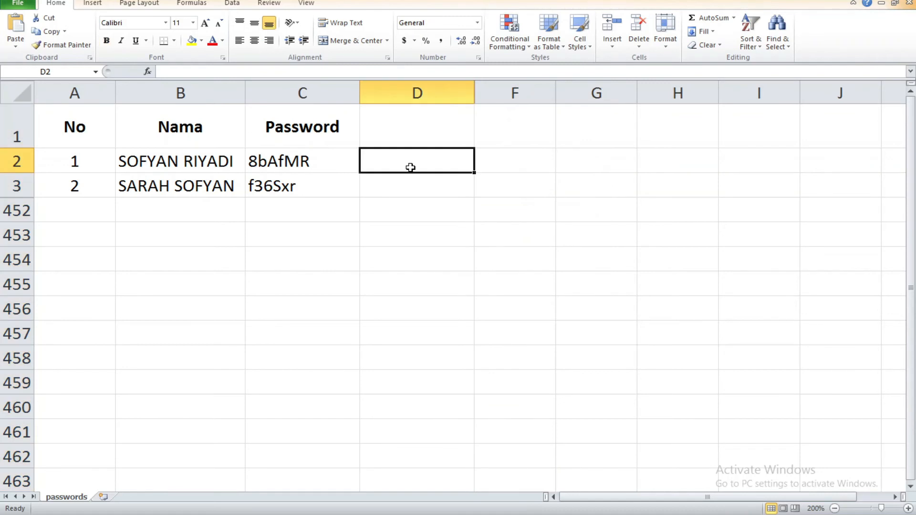
pyautogui.write('=')
pyautogui.click(342, 169)
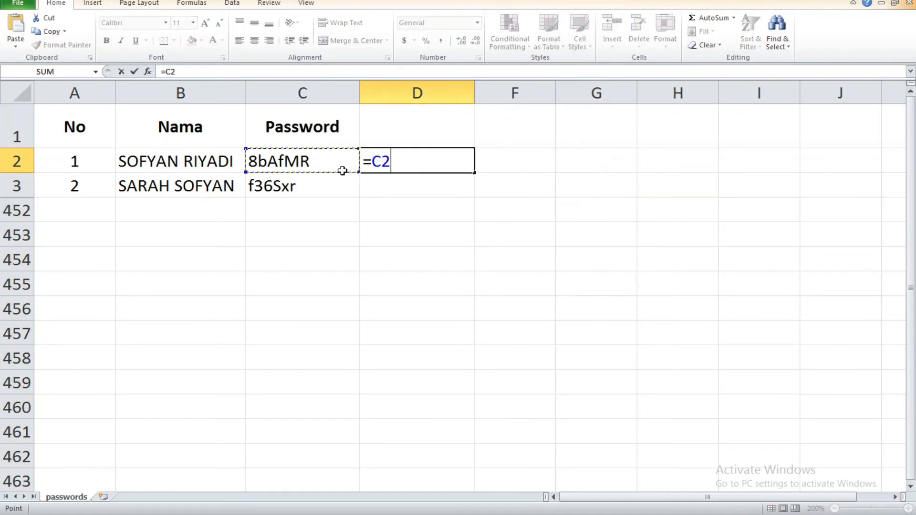
pyautogui.press('Return')
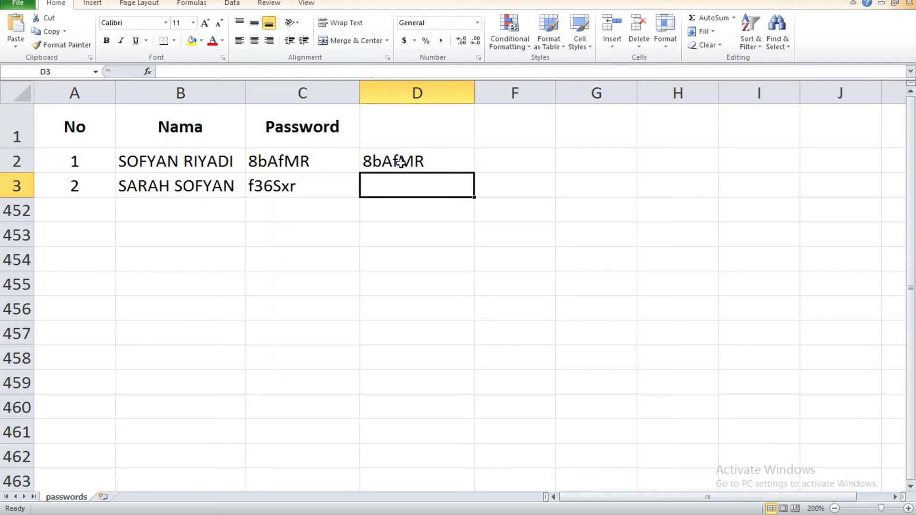
pyautogui.click(327, 188)
pyautogui.click(421, 164)
pyautogui.click(357, 182)
# Step: Enter =D2&"|"&C3 in D3 to join the passwords with a pipe separator
pyautogui.click(382, 181)
pyautogui.write('=')
pyautogui.click(410, 163)
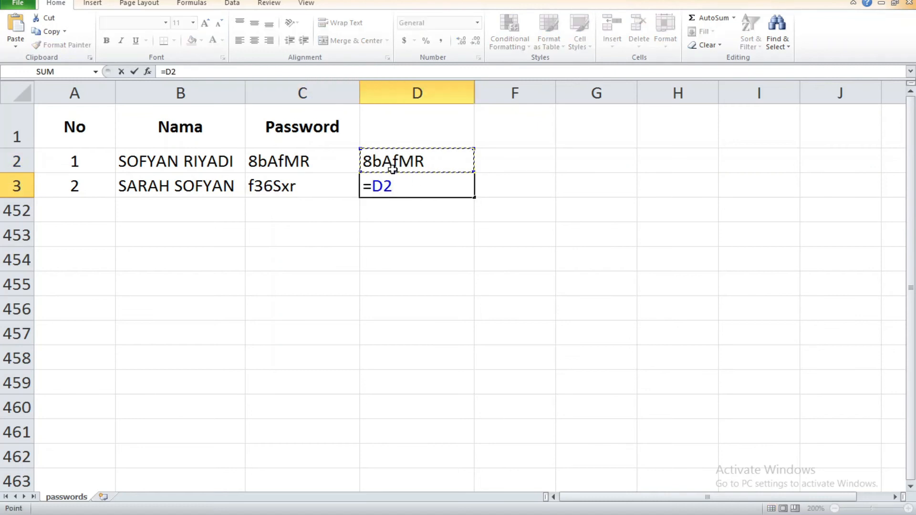
pyautogui.write('&')
pyautogui.click(322, 185)
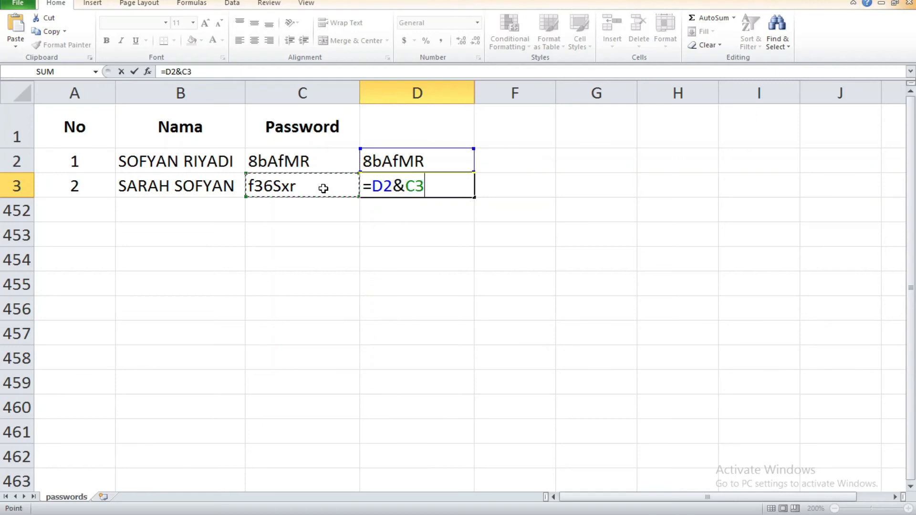
pyautogui.press('Return')
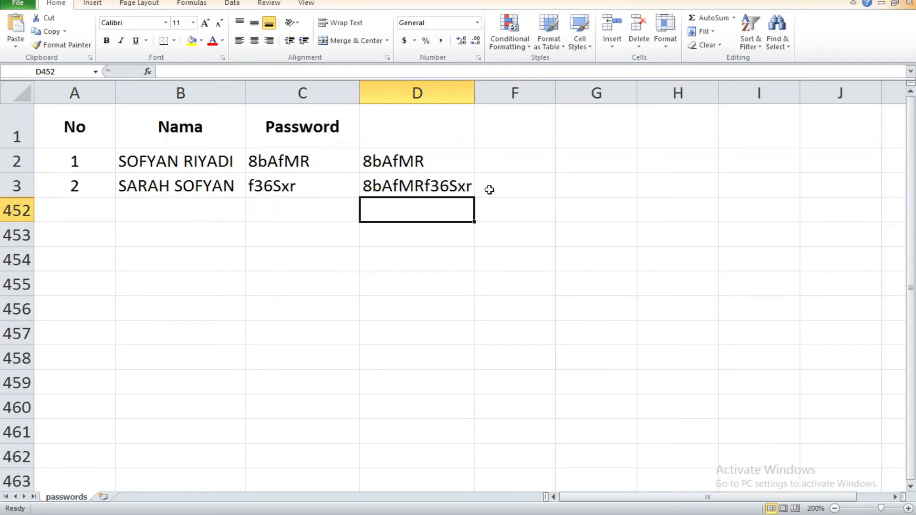
pyautogui.click(444, 190)
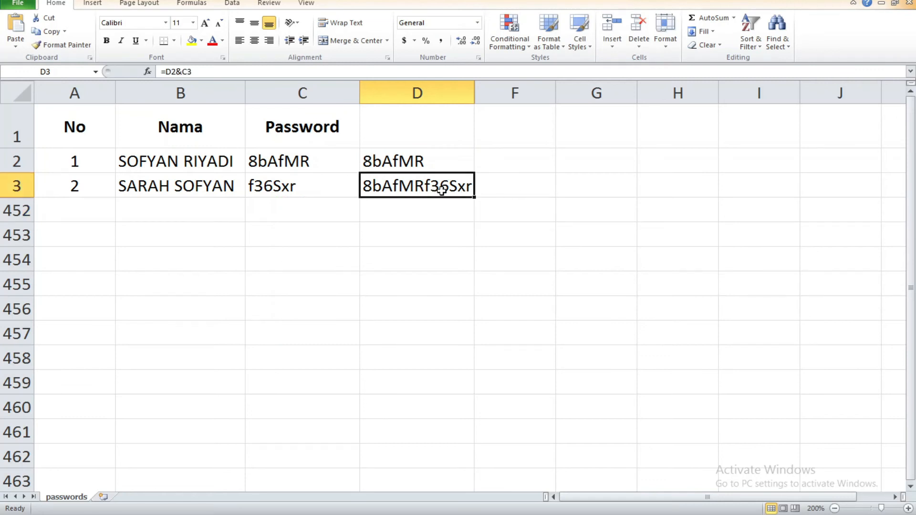
pyautogui.click(190, 72)
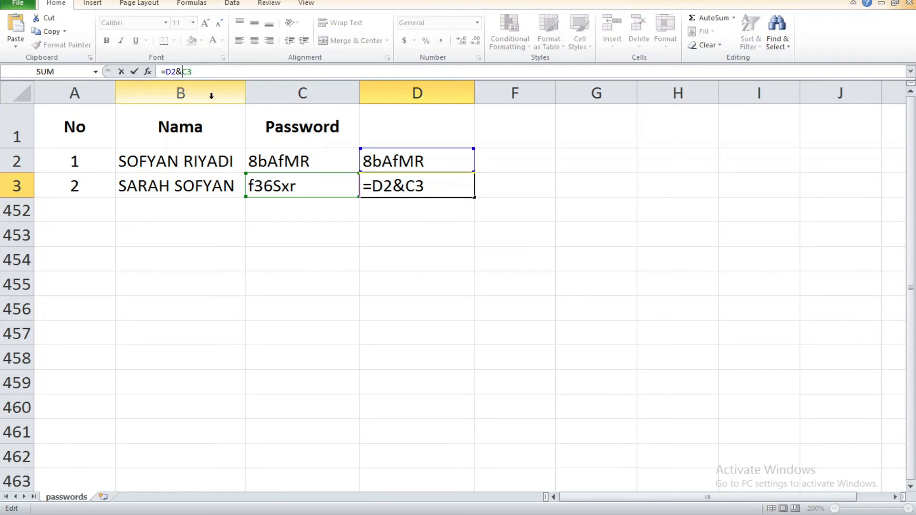
pyautogui.write('"')
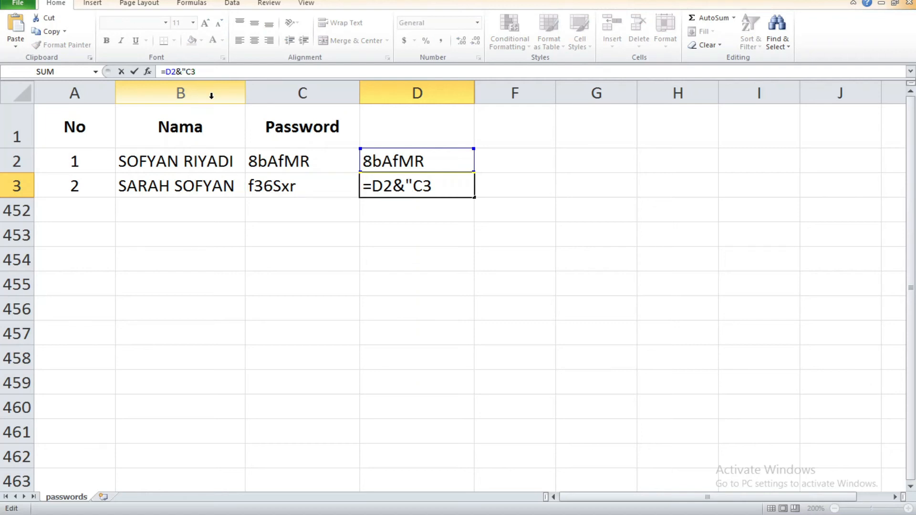
pyautogui.write('|"&')
pyautogui.press('Return')
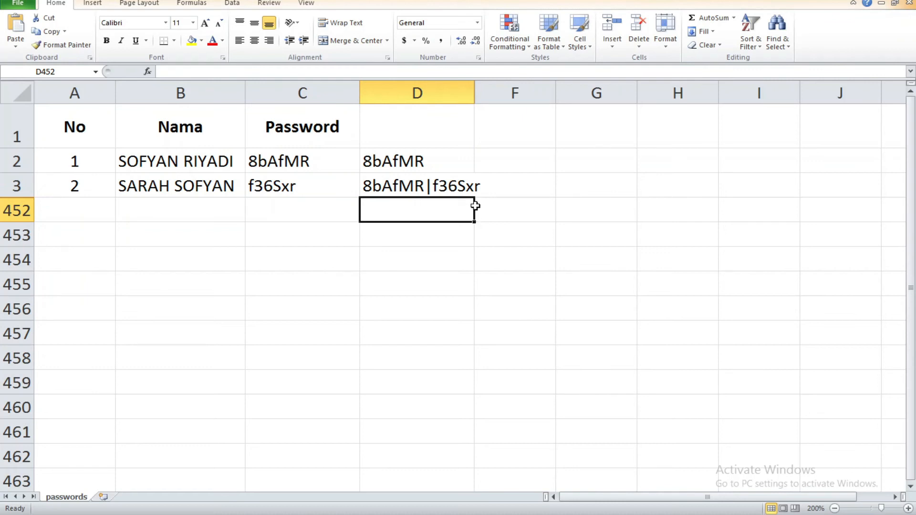
# Step: Copy the joined password list in D3 and return to the form's pattern field
pyautogui.click(436, 193)
pyautogui.hotkey('ctrl', 'c')
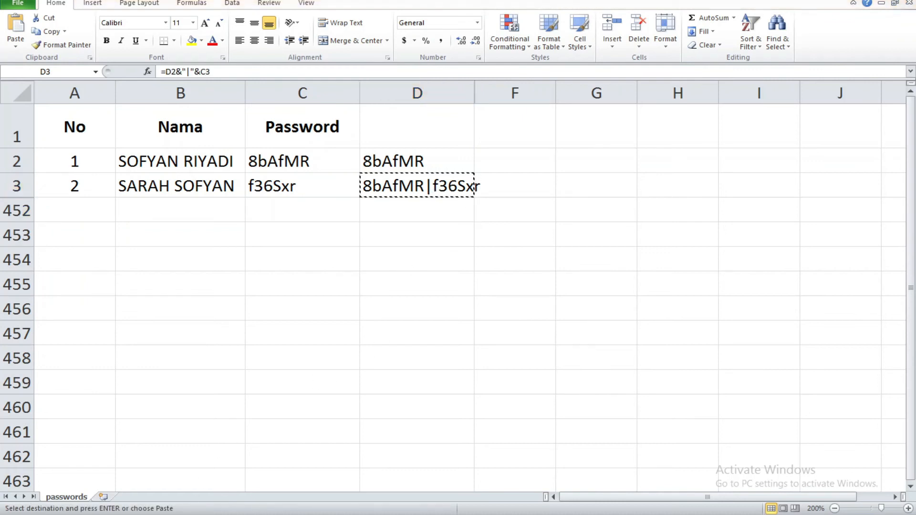
pyautogui.hotkey('alt', 'Tab')
pyautogui.click(434, 393)
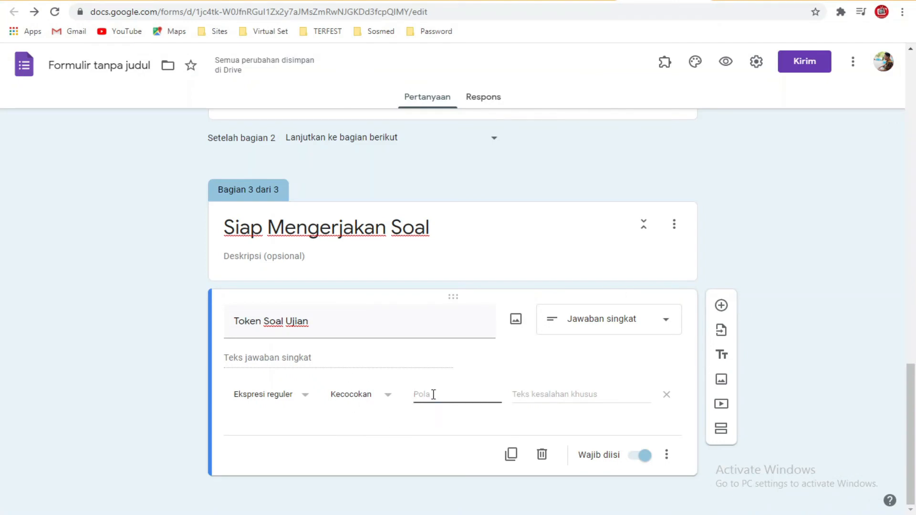
# Step: Paste the joined passwords as the regex pattern, then add a section titled 'Soal Ujian'
pyautogui.hotkey('ctrl', 'v')
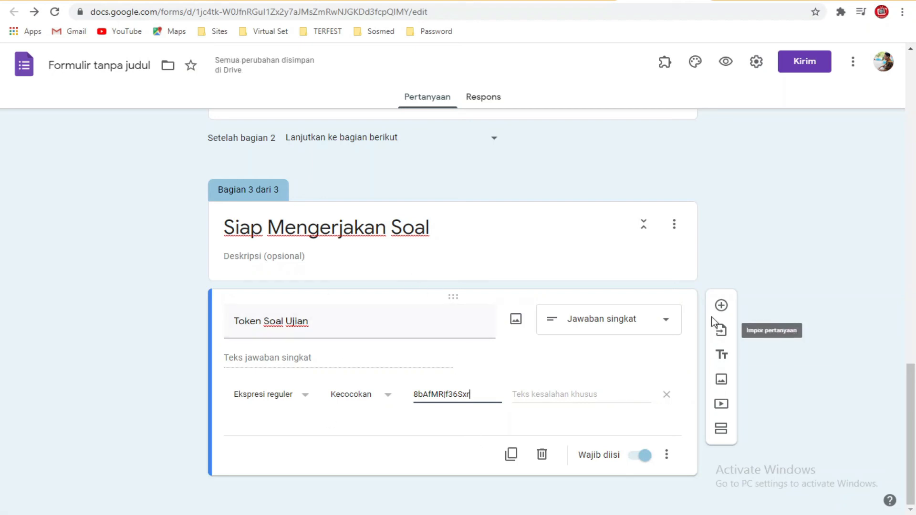
pyautogui.click(720, 429)
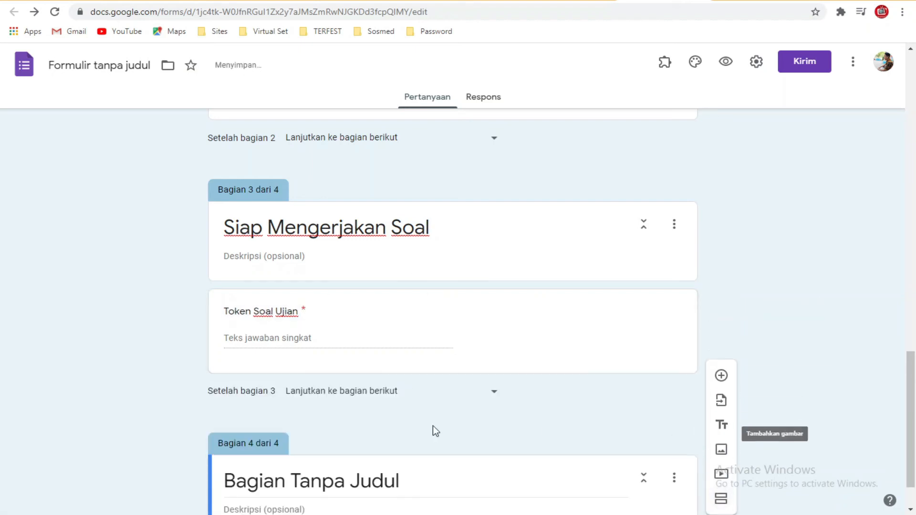
pyautogui.tripleClick(404, 423)
pyautogui.write('Soal Ujian')
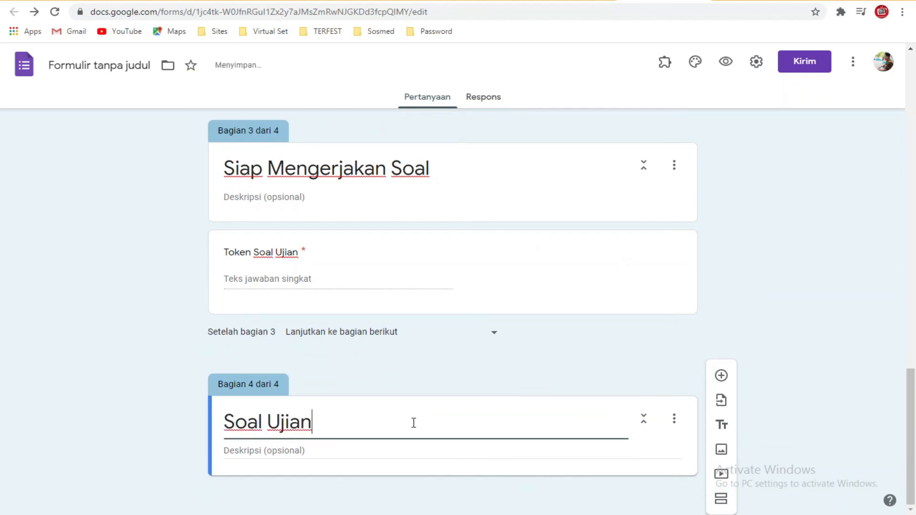
pyautogui.click(789, 323)
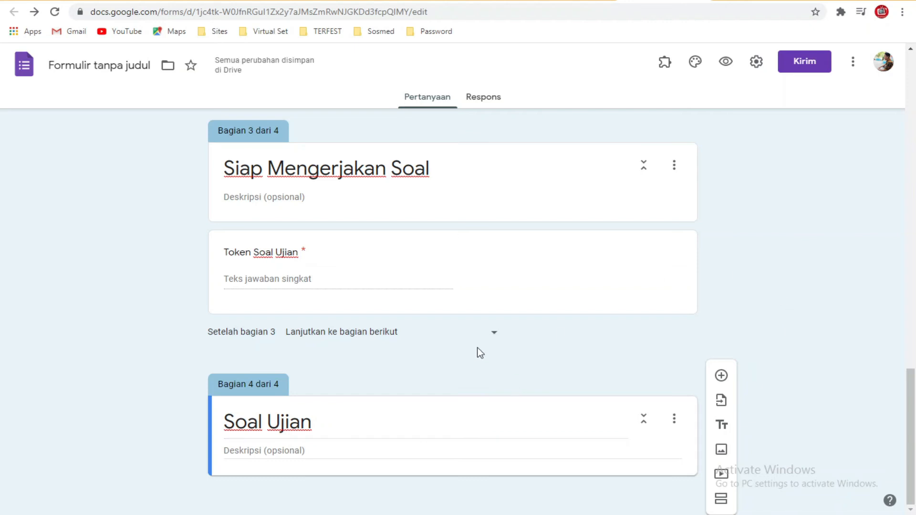
pyautogui.scroll(5, 471, 354)
pyautogui.scroll(20, 471, 355)
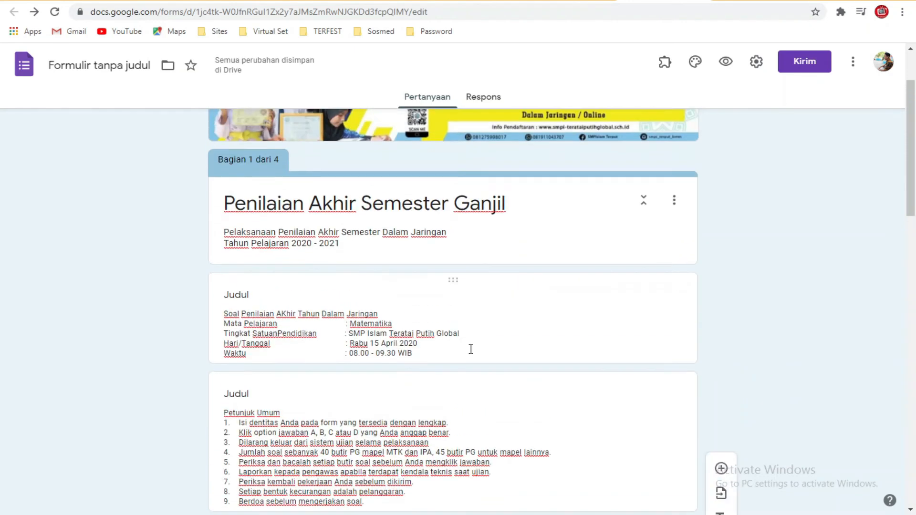
# Step: Preview the form as a respondent
pyautogui.click(726, 65)
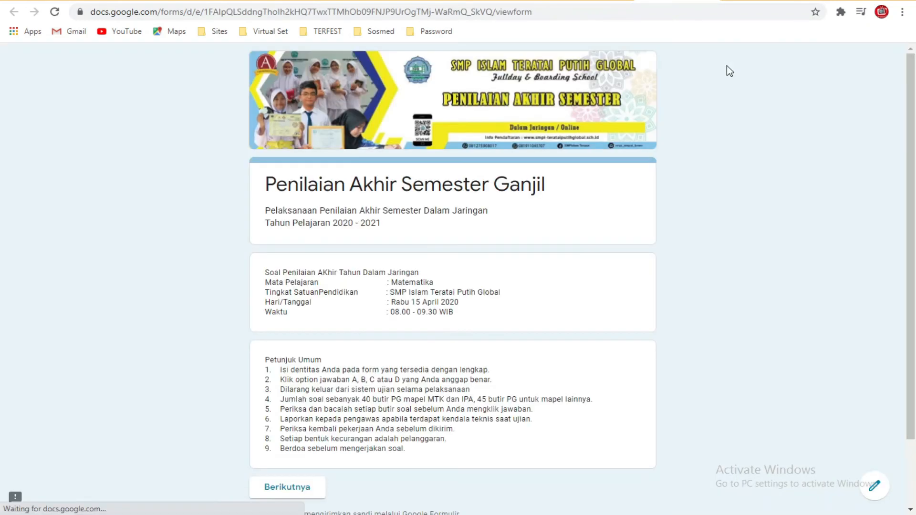
pyautogui.scroll(-2, 417, 240)
pyautogui.scroll(2, 354, 205)
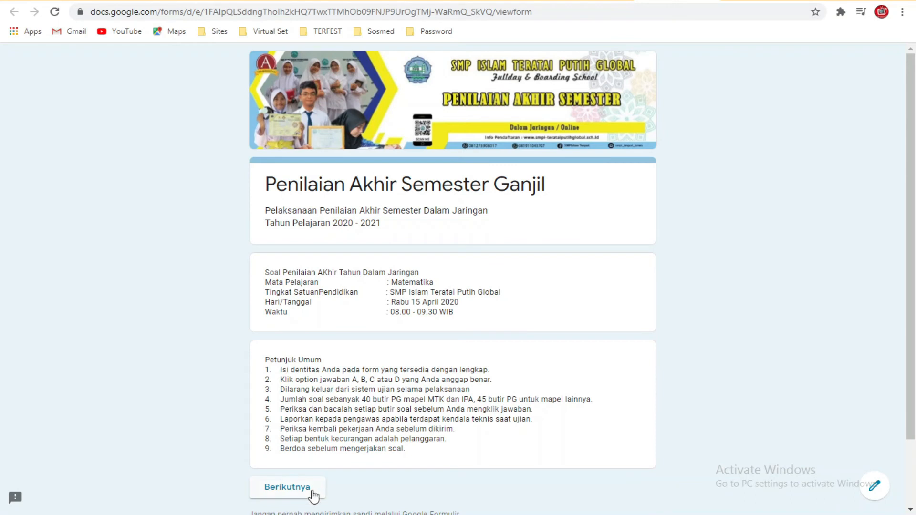
# Step: Fill in Biodata Siswa with a student name, class 7-1 and the exam token
pyautogui.click(287, 487)
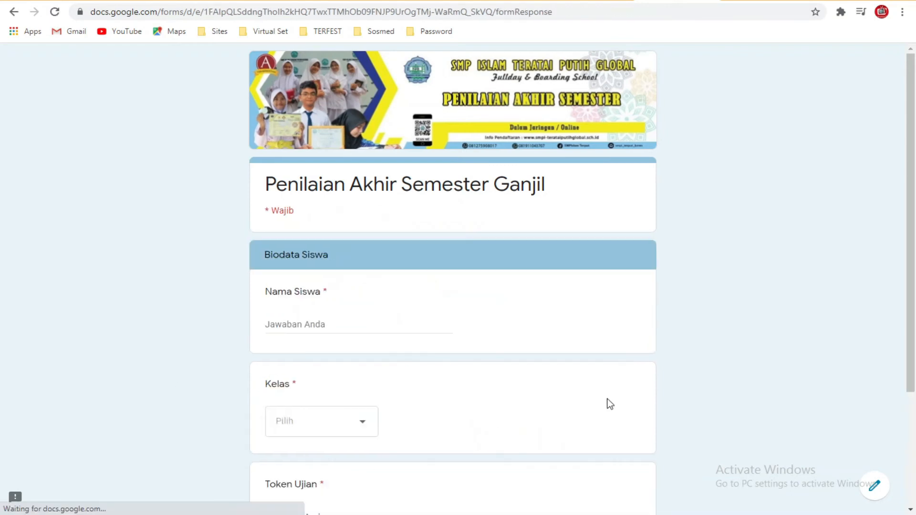
pyautogui.scroll(-1, 389, 319)
pyautogui.click(383, 267)
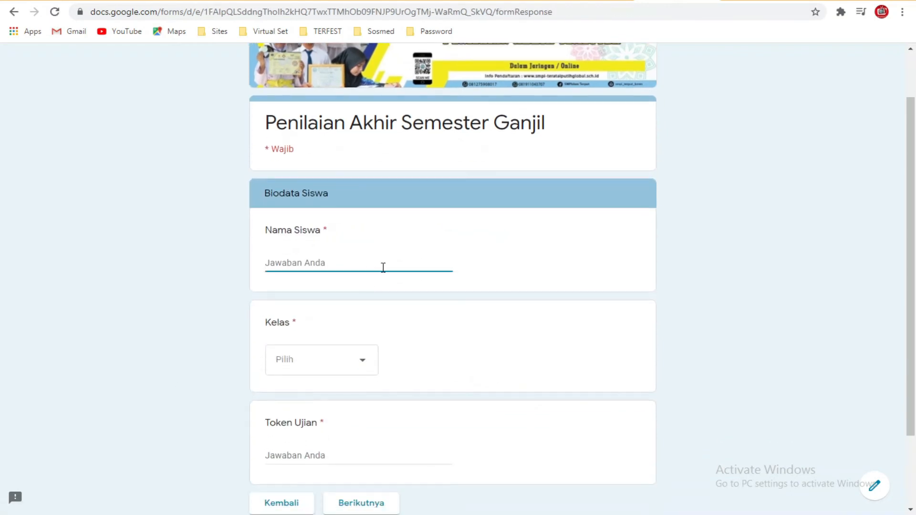
pyautogui.click(343, 361)
pyautogui.click(334, 375)
pyautogui.scroll(-2, 334, 367)
pyautogui.click(328, 356)
pyautogui.write('PASDJ')
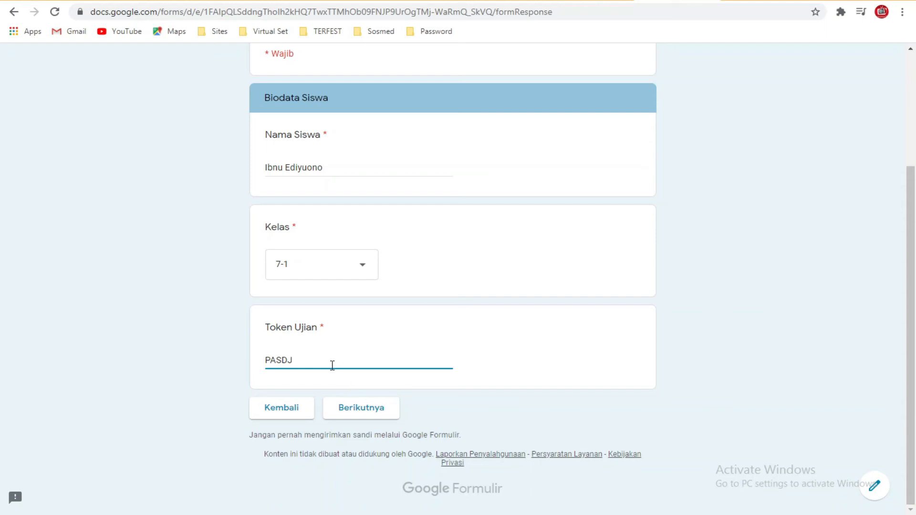
pyautogui.click(360, 415)
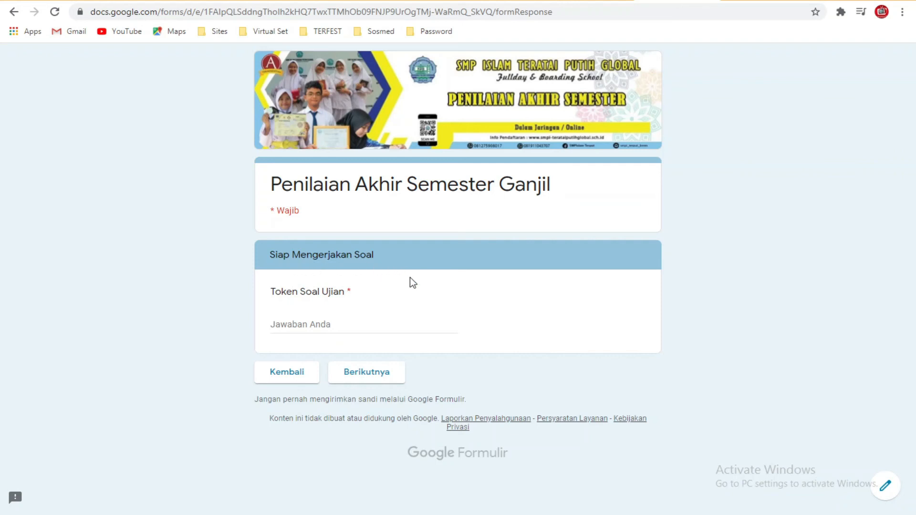
# Step: Copy the first password from cell C2 into Token Soal Ujian and continue
pyautogui.click(322, 324)
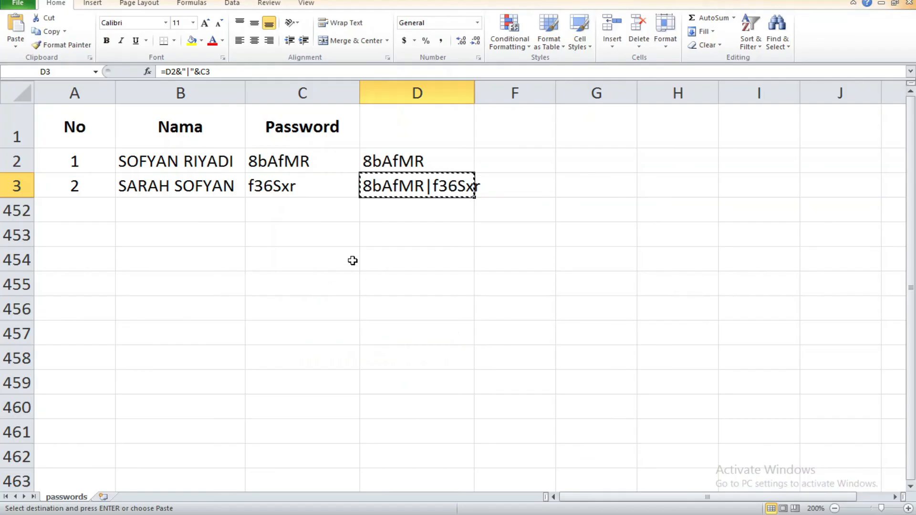
pyautogui.click(351, 261)
pyautogui.click(329, 208)
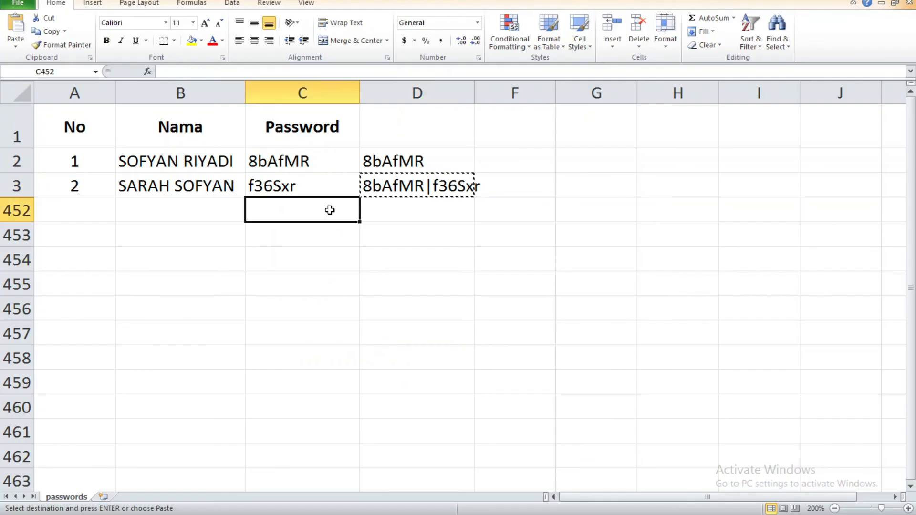
pyautogui.click(417, 209)
pyautogui.press('Escape')
pyautogui.click(304, 164)
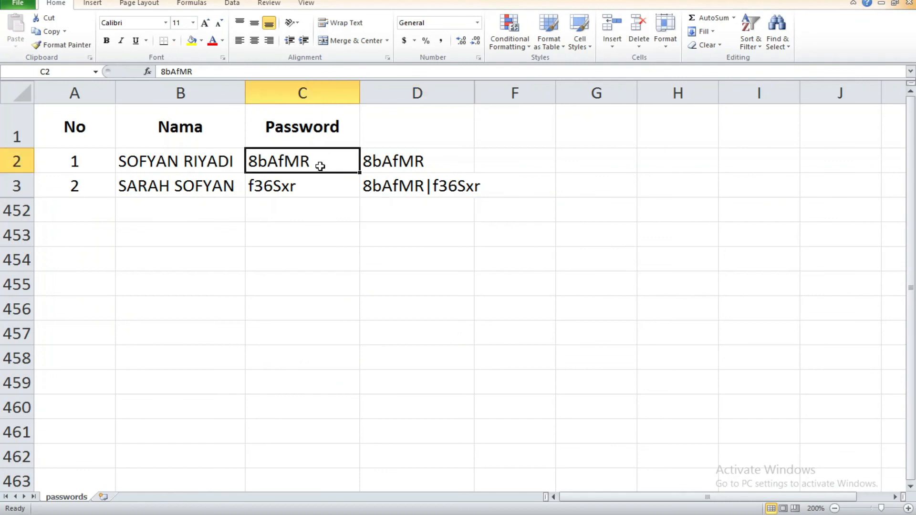
pyautogui.doubleClick(327, 163)
pyautogui.moveTo(326, 162); pyautogui.dragTo(229, 150)
pyautogui.hotkey('ctrl', 'c')
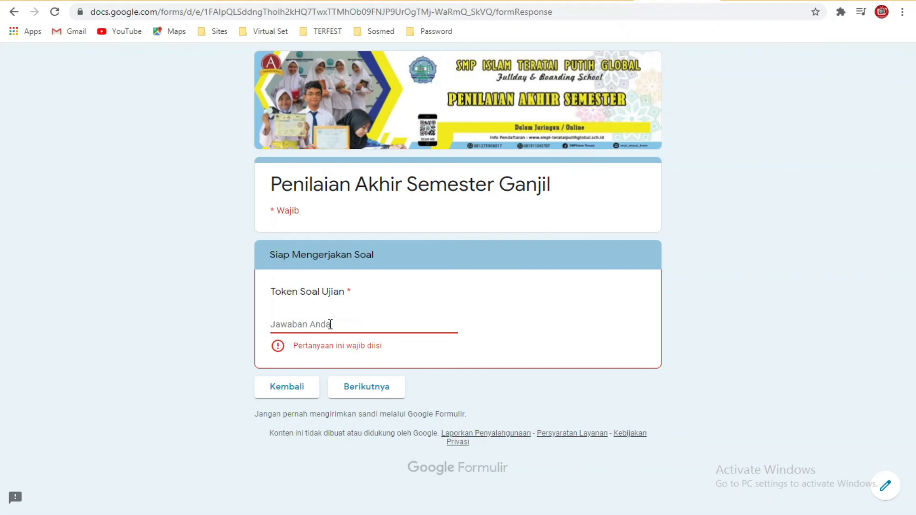
pyautogui.hotkey('ctrl', 'v')
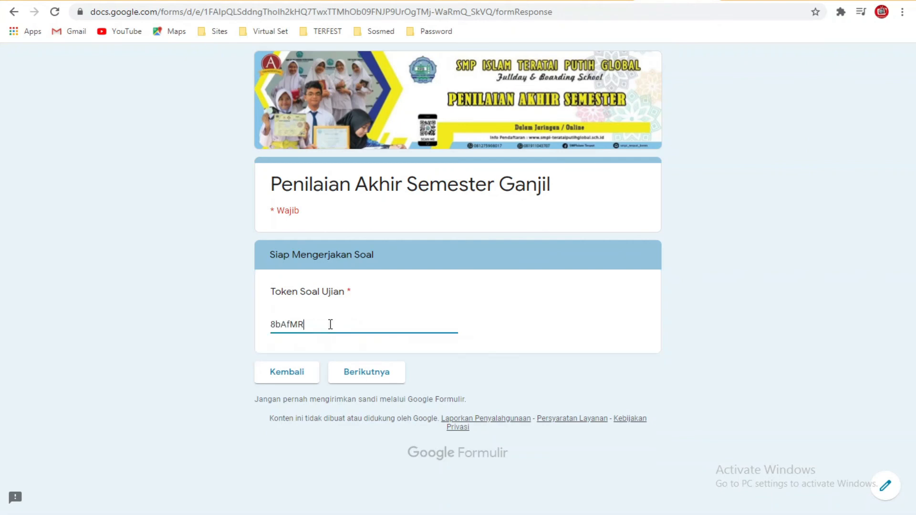
pyautogui.click(368, 378)
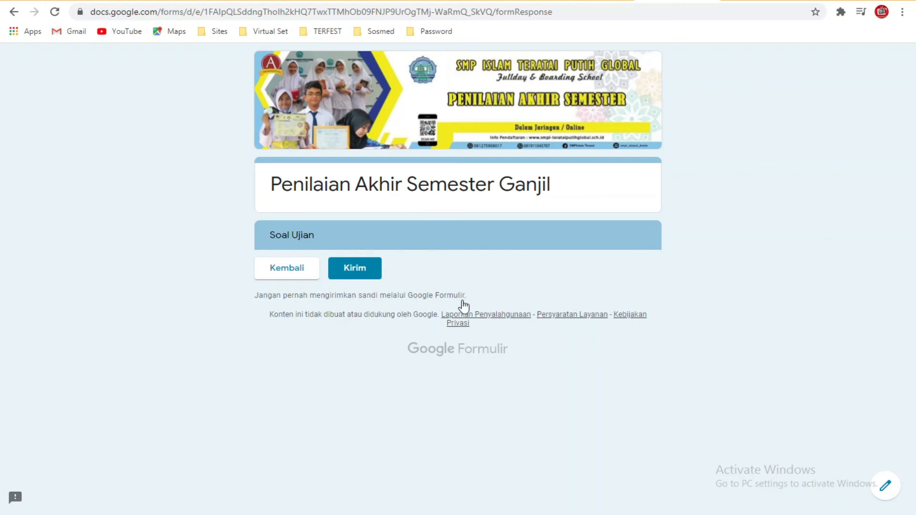
# Step: Restart the form and enter the second student's name in Nama Siswa
pyautogui.click(14, 12)
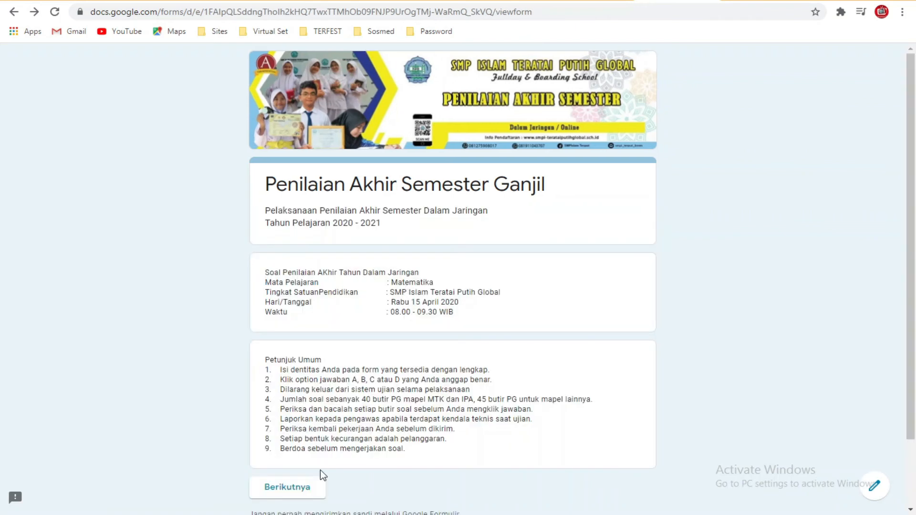
pyautogui.click(308, 497)
pyautogui.click(324, 323)
pyautogui.write('a')
pyautogui.press('BackSpace')
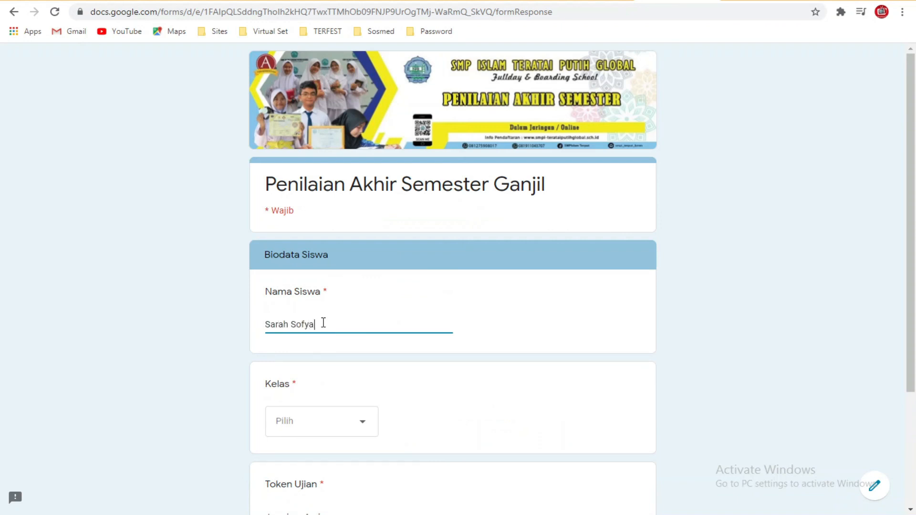
pyautogui.press('Tab')
# Step: Choose class 7-1, enter the exam token, and continue to Siap Mengerjakan Soal
pyautogui.click(342, 305)
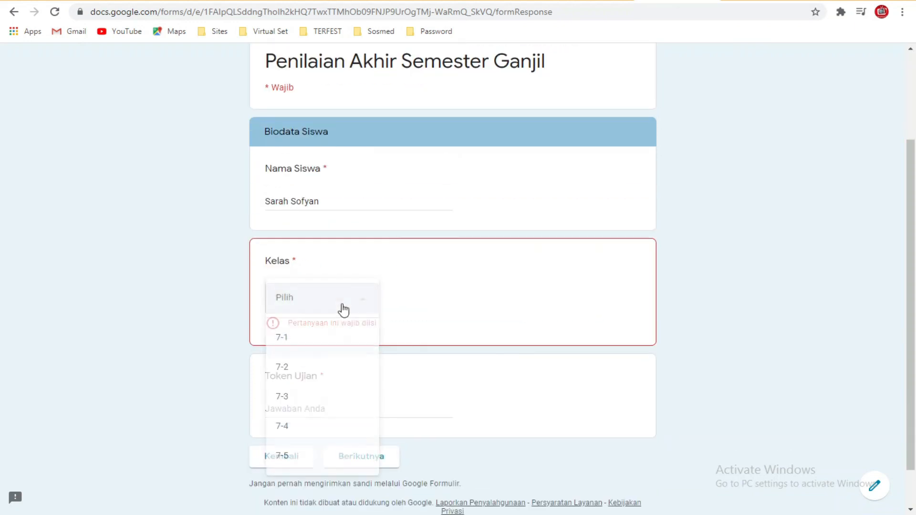
pyautogui.click(323, 339)
pyautogui.scroll(-1, 319, 356)
pyautogui.click(324, 359)
pyautogui.write('PASDJ')
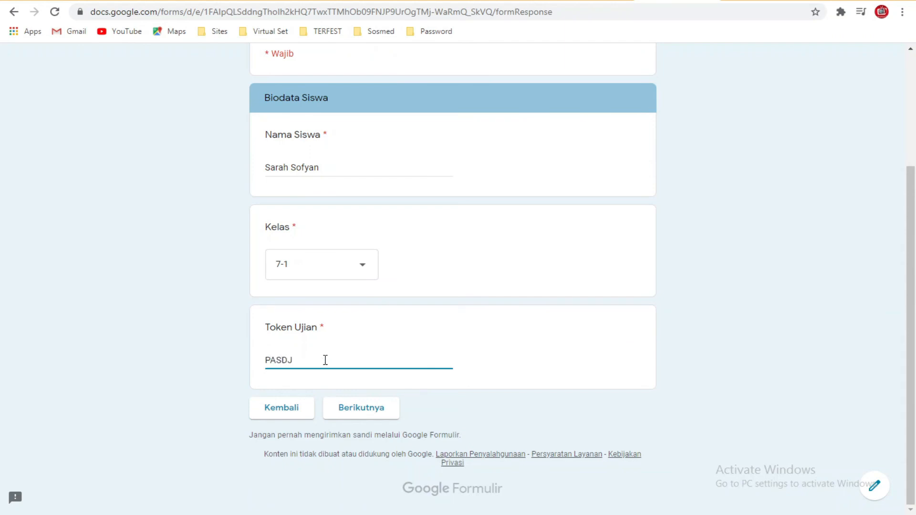
pyautogui.click(378, 411)
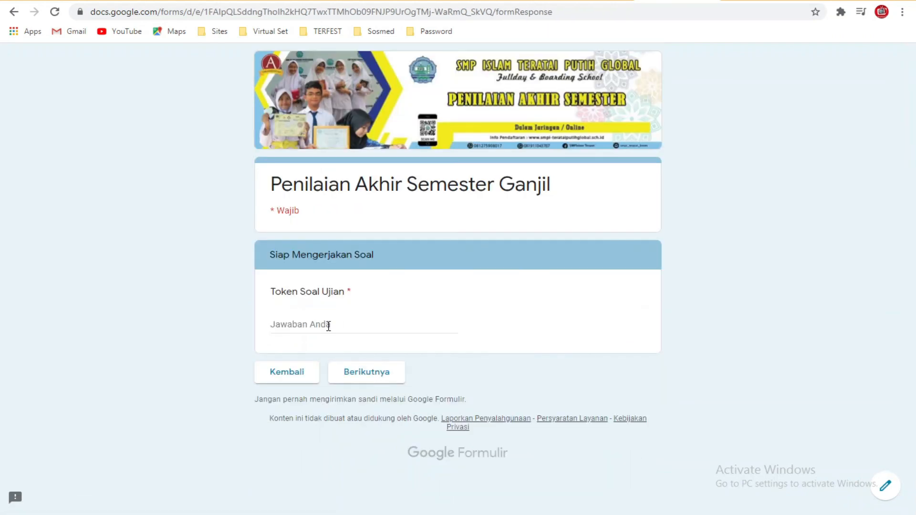
# Step: Paste the second password from cell C3 into Token Soal Ujian and continue
pyautogui.click(303, 514)
pyautogui.doubleClick(300, 188)
pyautogui.moveTo(296, 187); pyautogui.dragTo(235, 183)
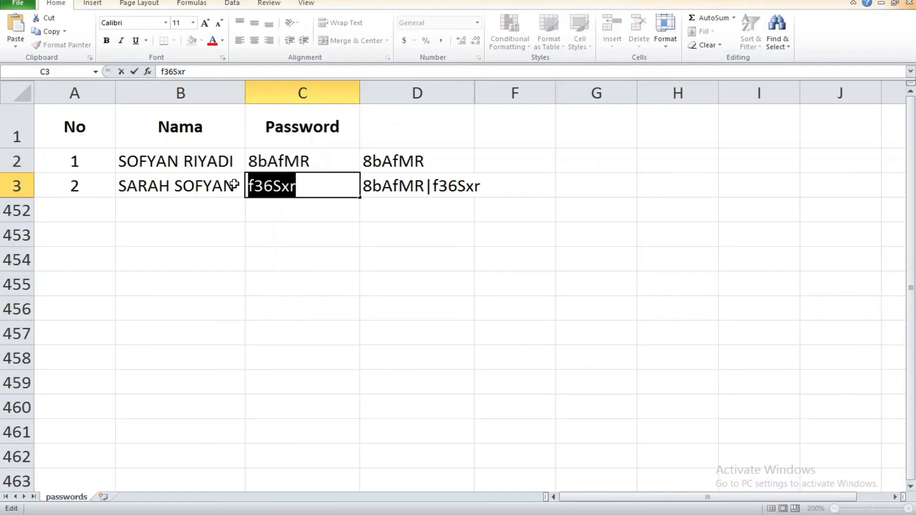
pyautogui.click(275, 514)
pyautogui.click(327, 319)
pyautogui.hotkey('ctrl', 'v')
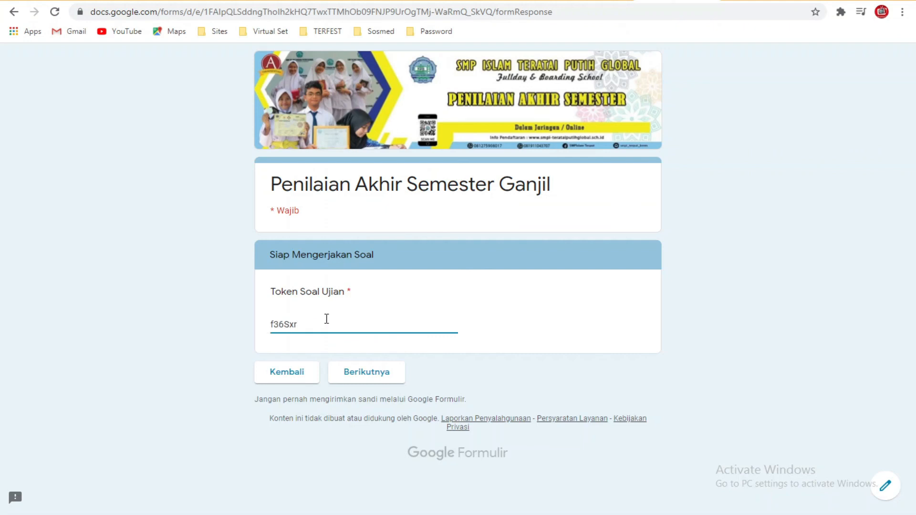
pyautogui.click(364, 379)
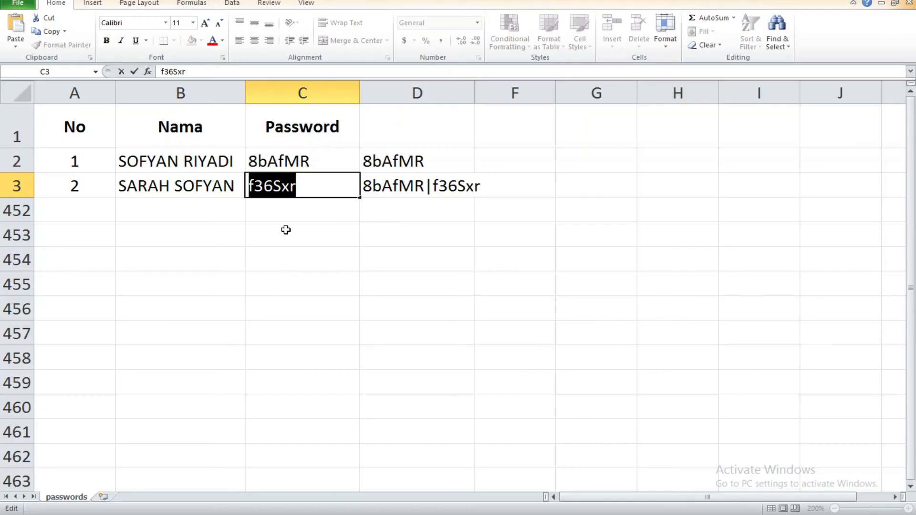
# Step: Unhide column E in the passwords sheet and delete the extra duplicate column
pyautogui.click(263, 257)
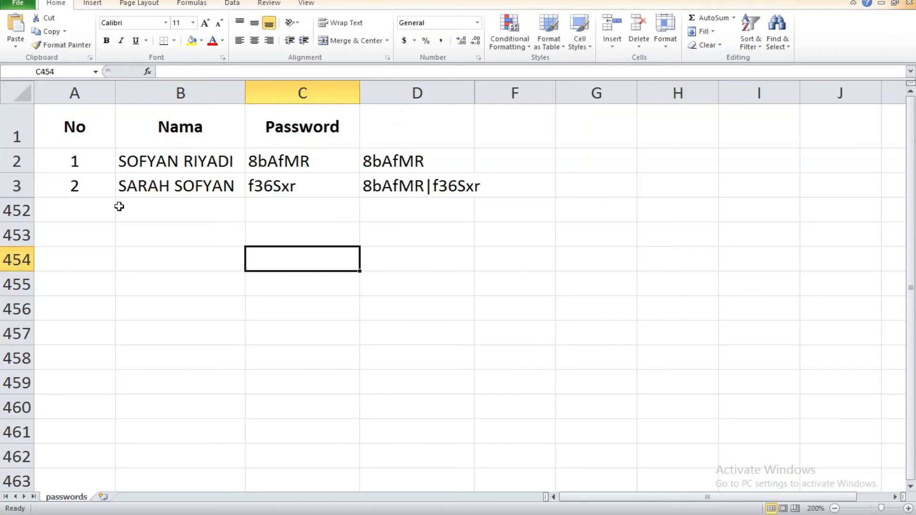
pyautogui.click(17, 185)
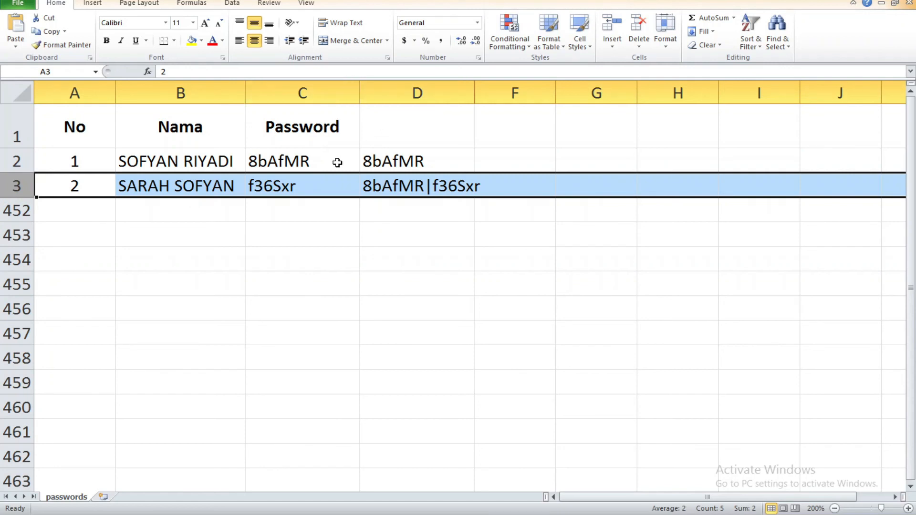
pyautogui.moveTo(454, 94); pyautogui.dragTo(492, 91)
pyautogui.rightClick(505, 91)
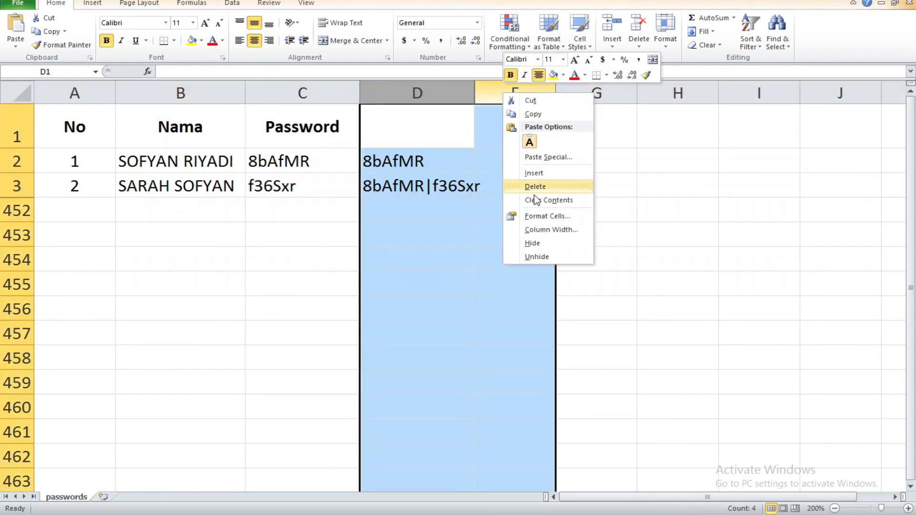
pyautogui.click(539, 255)
pyautogui.rightClick(442, 88)
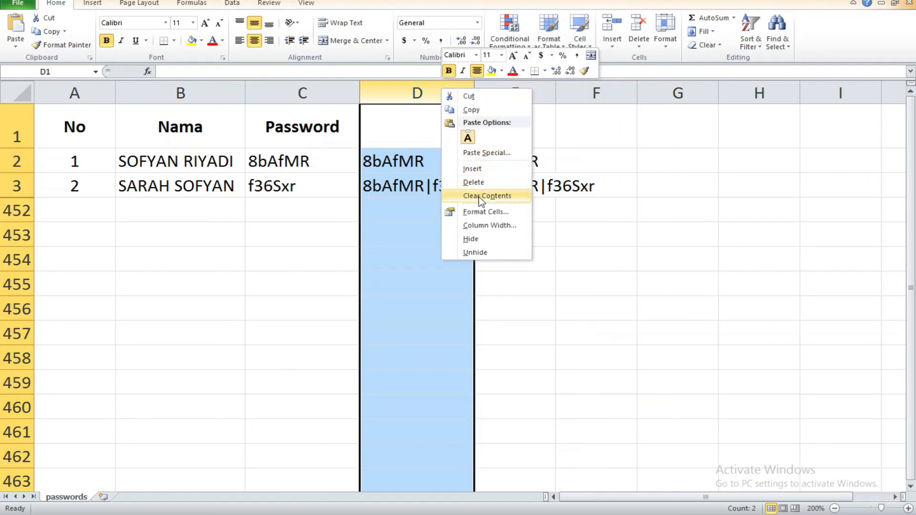
pyautogui.click(476, 180)
# Step: Unhide rows 4 to 451, check the passwords, and return to the form
pyautogui.moveTo(17, 185); pyautogui.dragTo(17, 210)
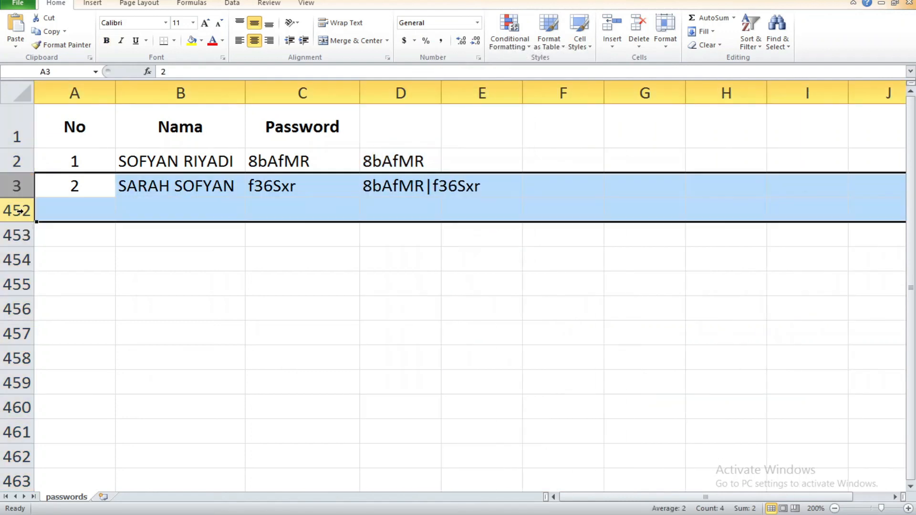
pyautogui.rightClick(17, 210)
pyautogui.click(65, 377)
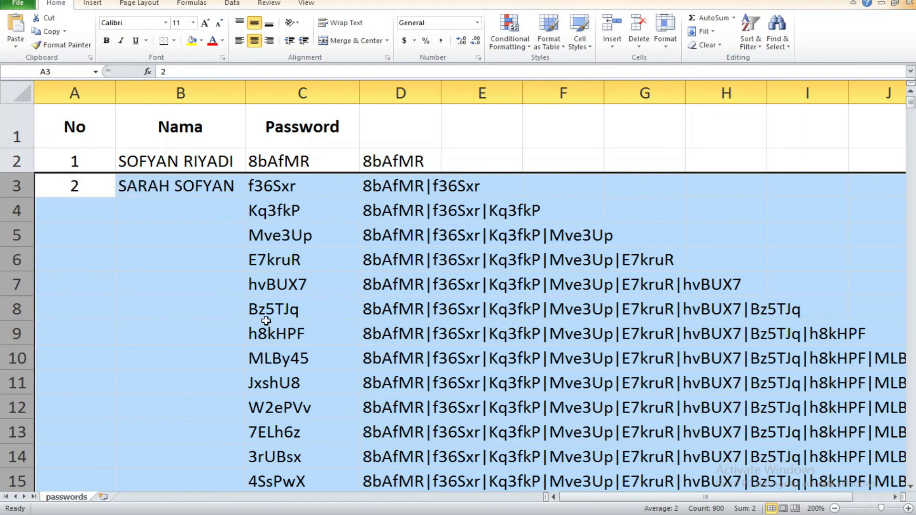
pyautogui.click(302, 262)
pyautogui.scroll(-5, 310, 266)
pyautogui.scroll(-19, 310, 265)
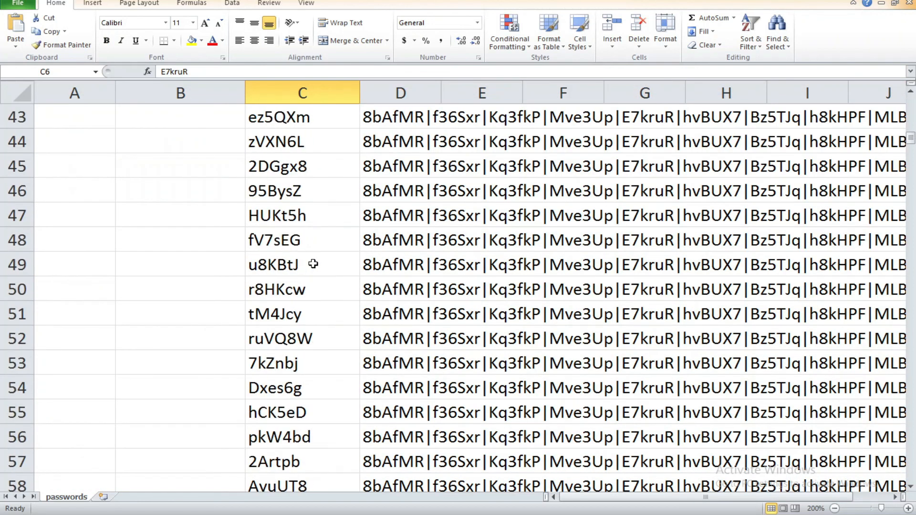
pyautogui.scroll(-15, 312, 264)
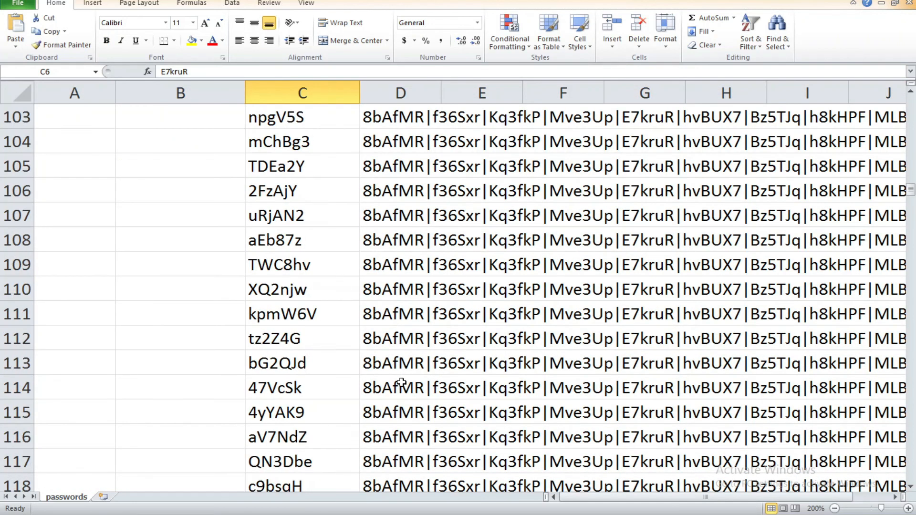
pyautogui.scroll(20, 400, 382)
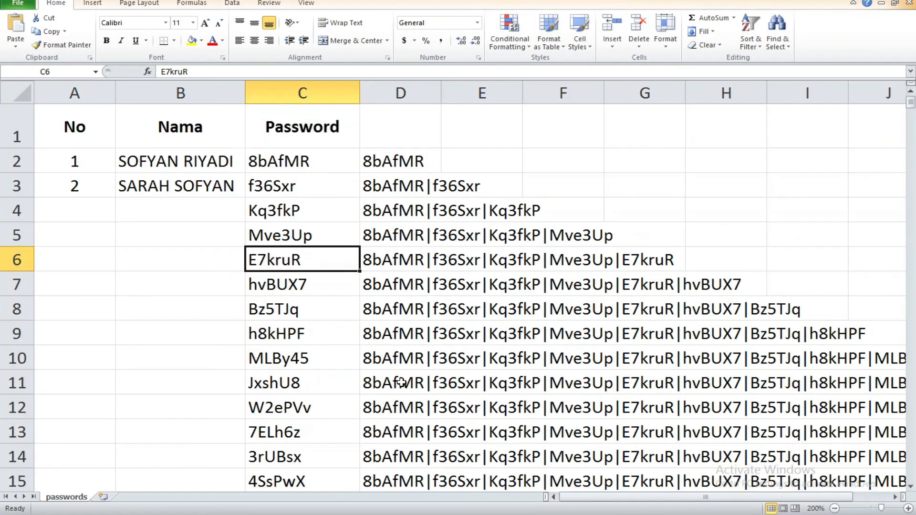
pyautogui.click(310, 212)
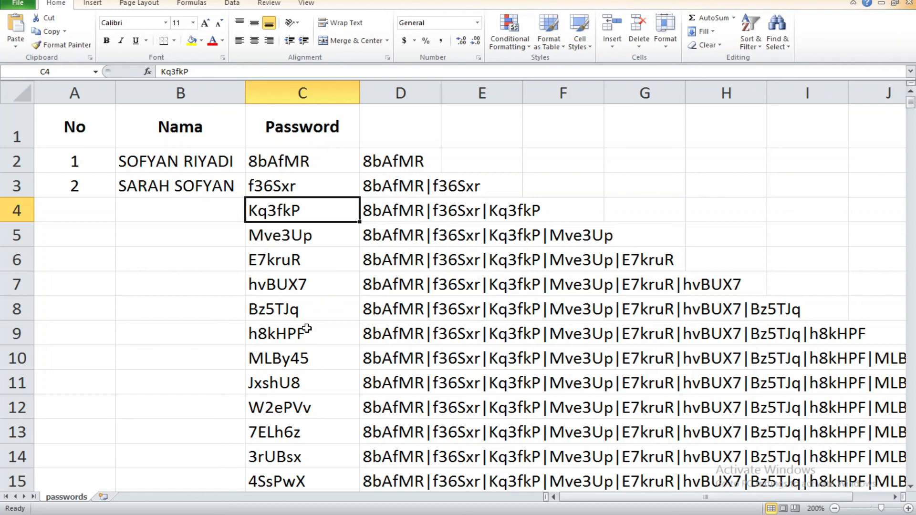
pyautogui.click(305, 514)
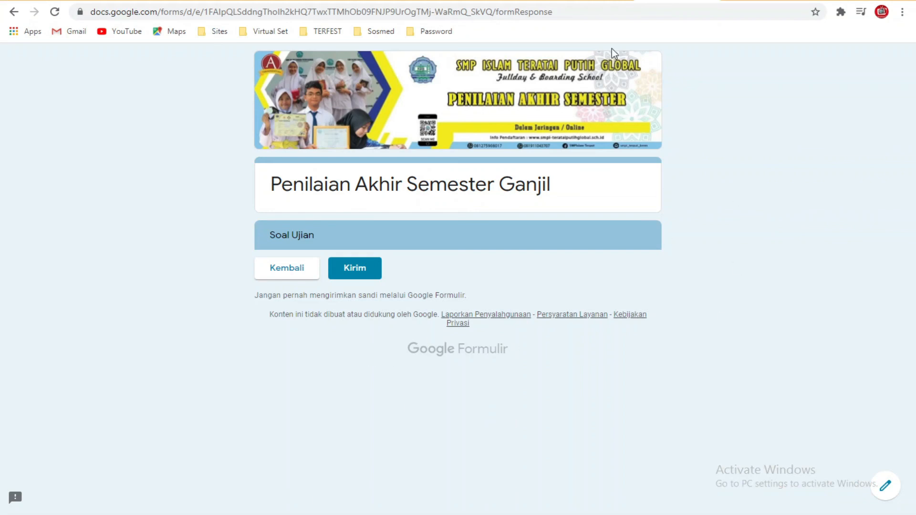
# Step: Open a new blank tab in Chrome
pyautogui.click(756, 0)
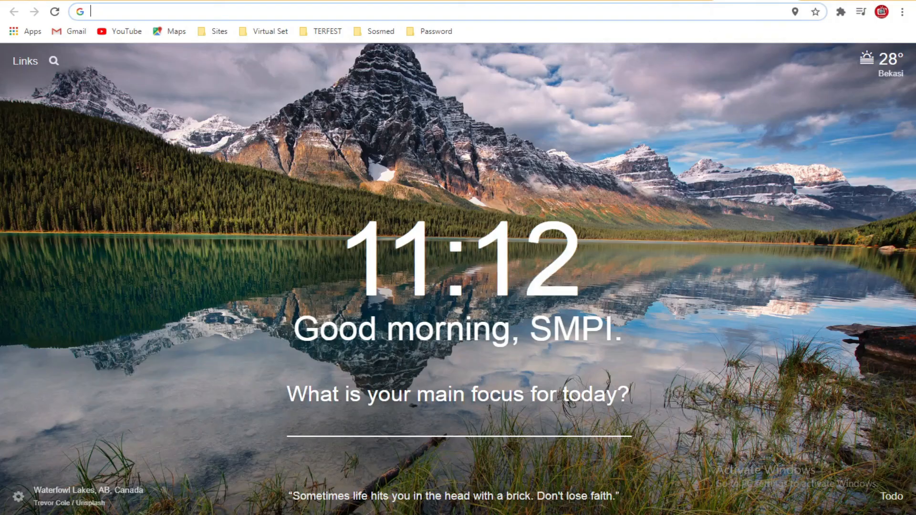